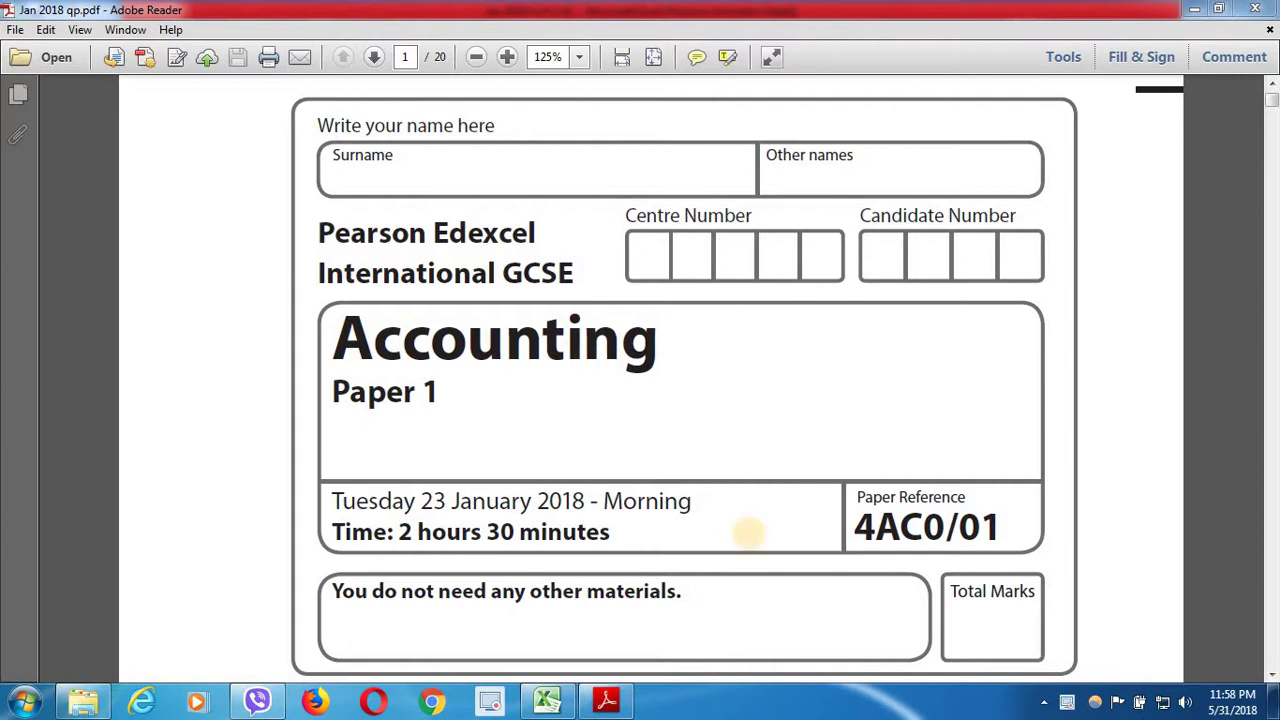
- Read questions 1 and 2 in the exam PDF and compare each with its answer and explanation in the Excel workbook
scroll(749, 534, down, 3)
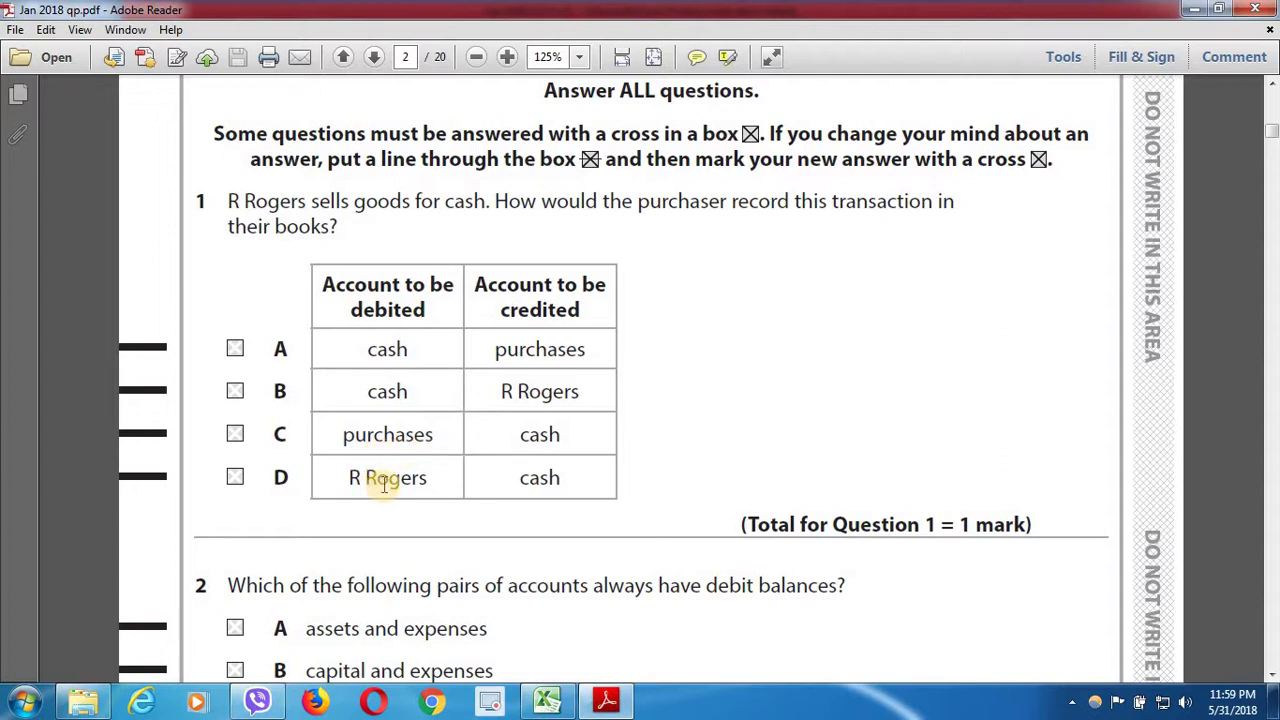
key(alt+Tab)
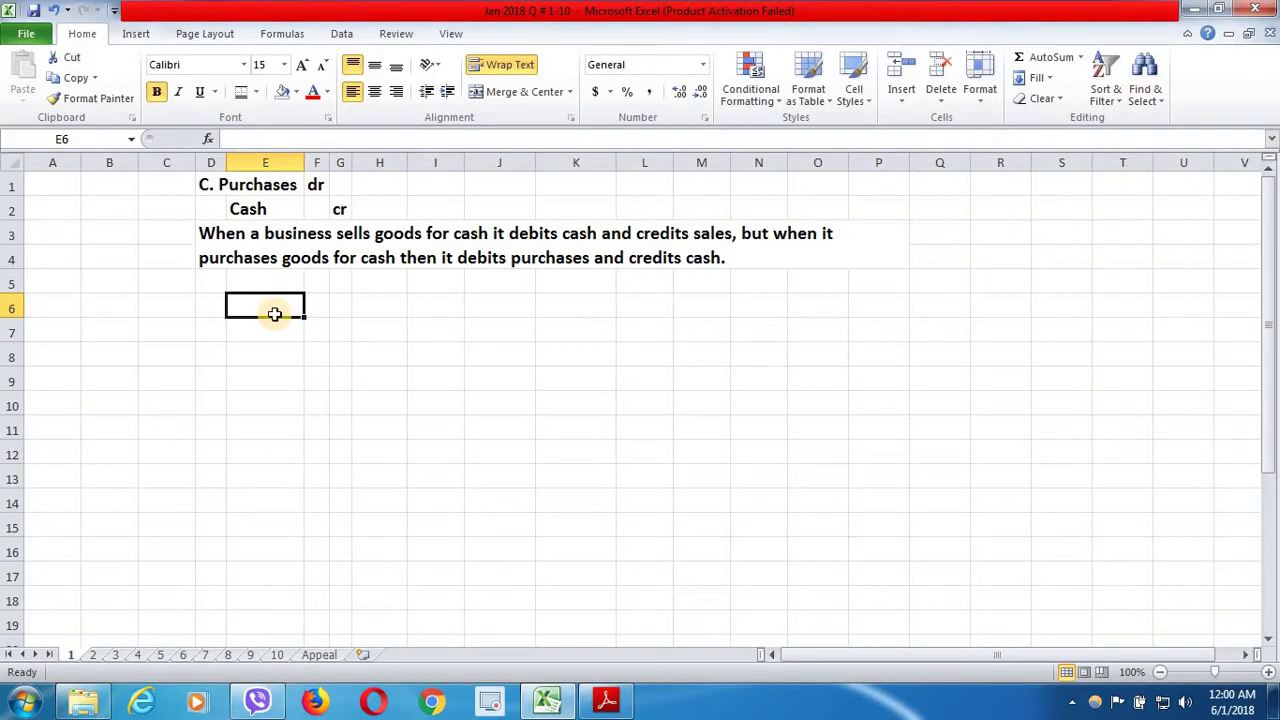
click(307, 259)
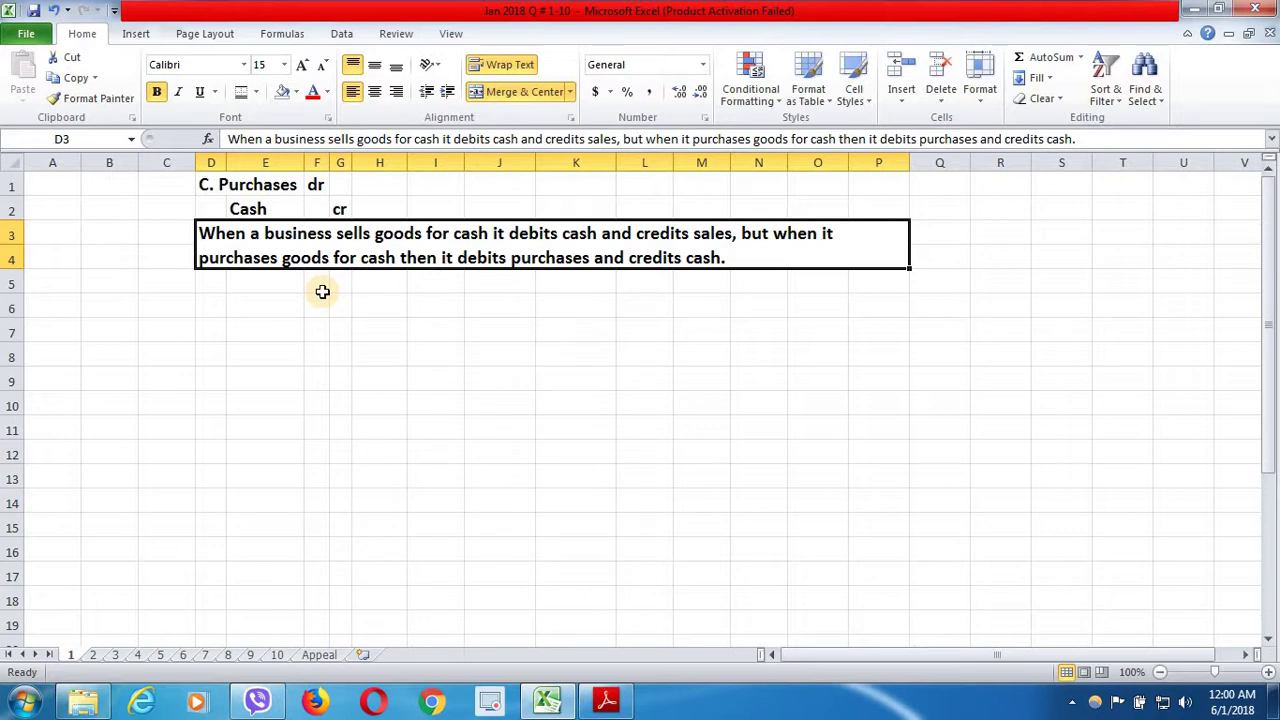
key(alt+Tab)
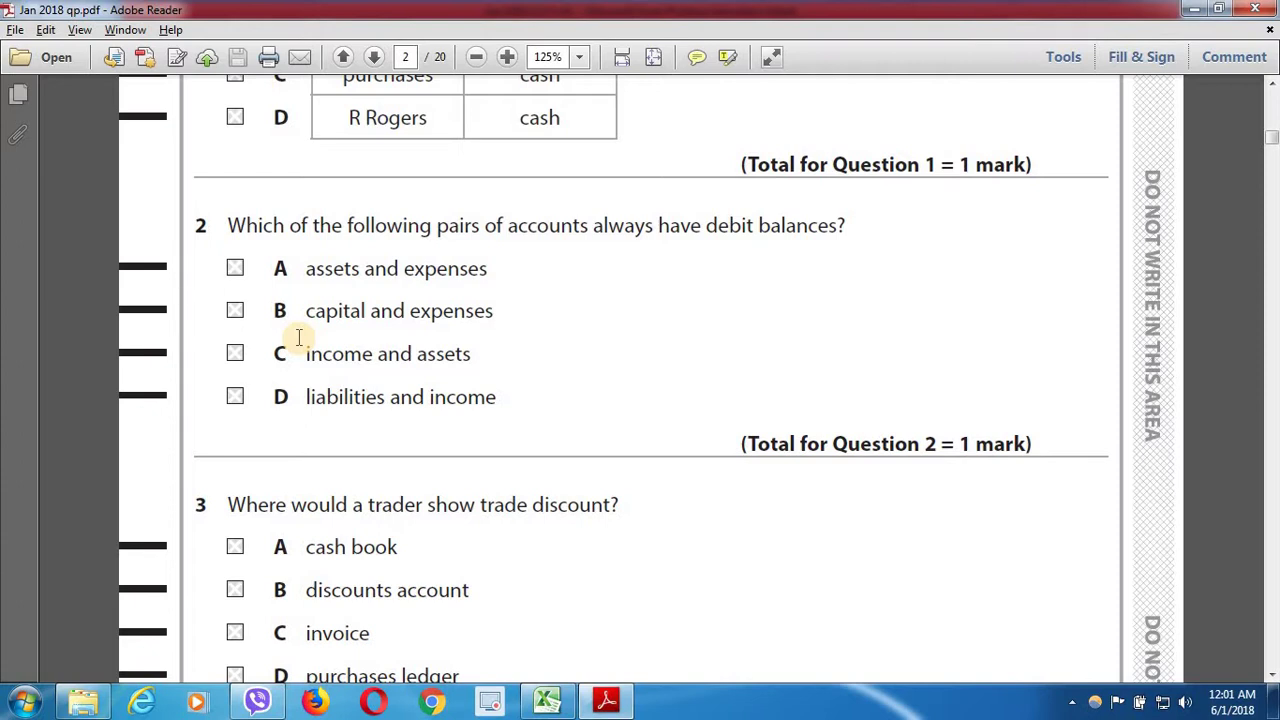
key(alt+Tab)
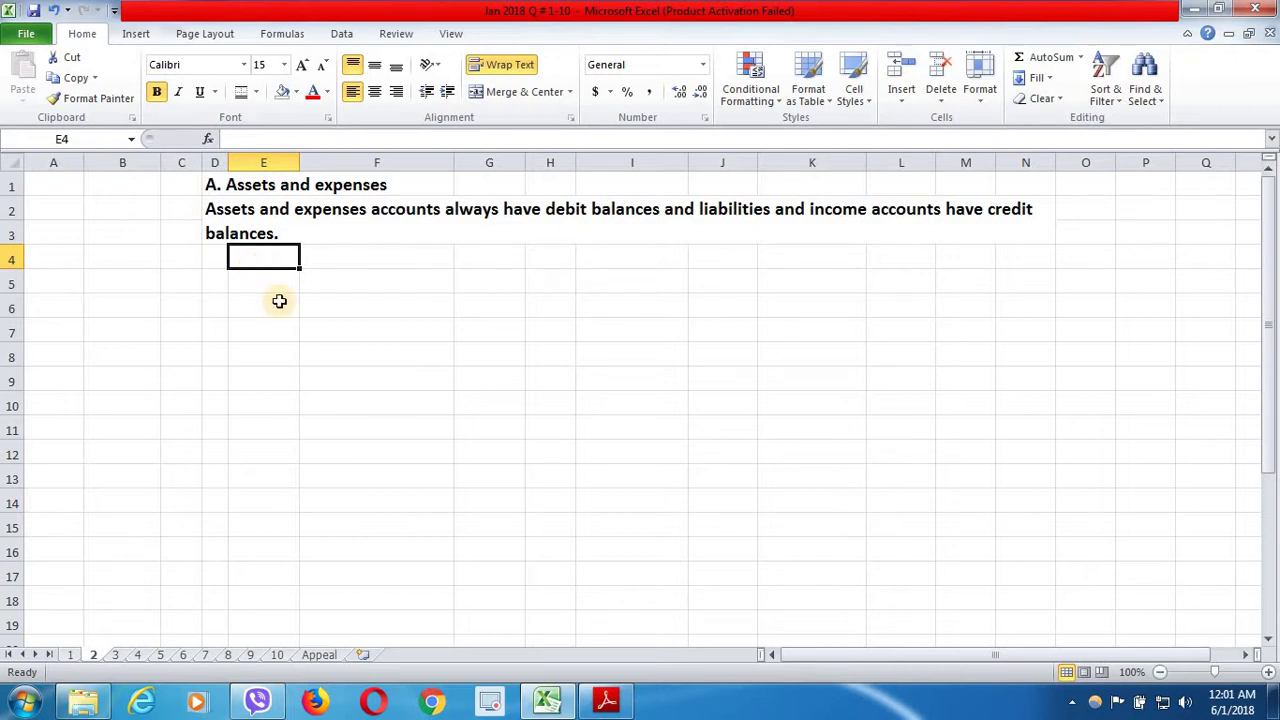
- Read questions 3 and 4 in the PDF paper and check each against its worked answer in the Excel workbook
key(alt+Tab)
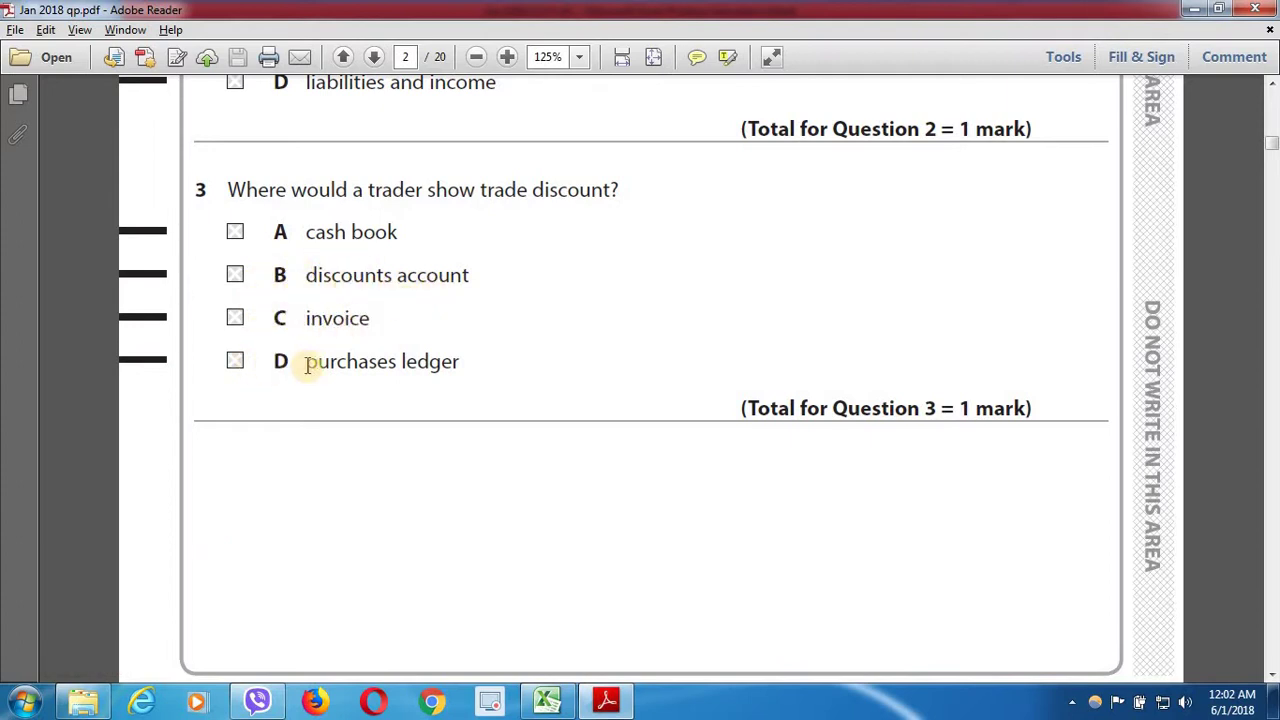
key(alt+Tab)
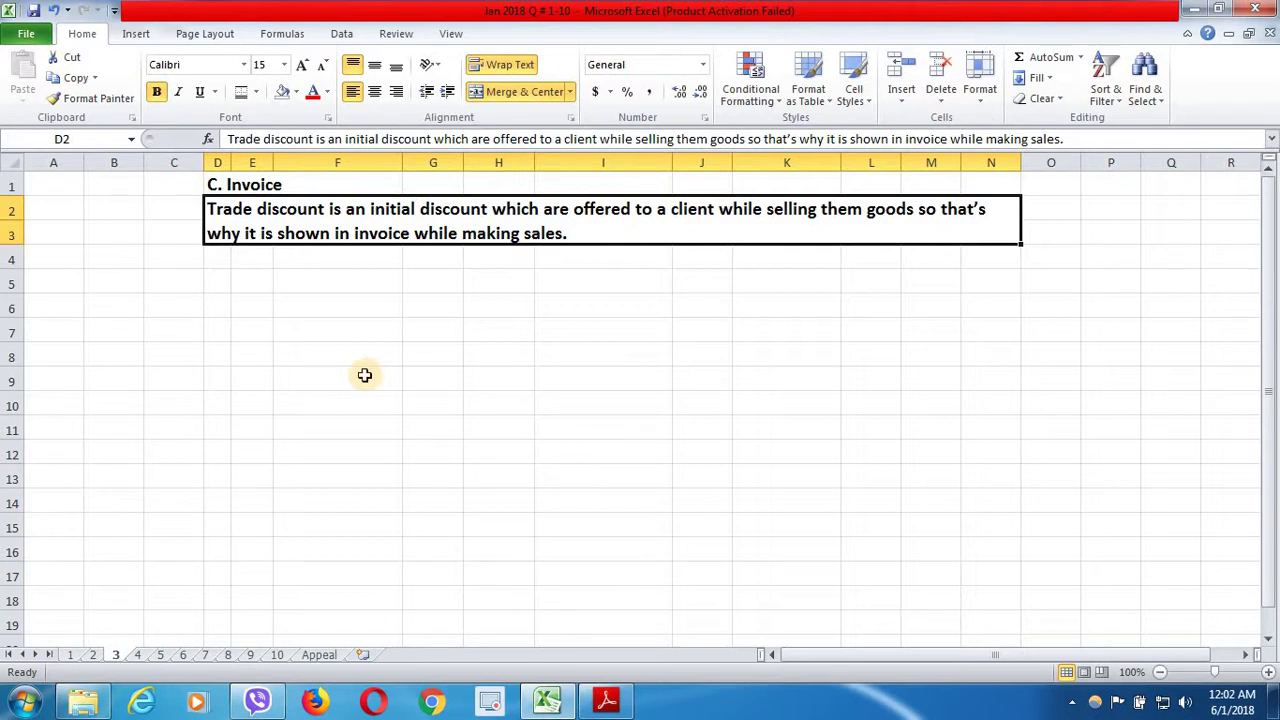
key(alt+Tab)
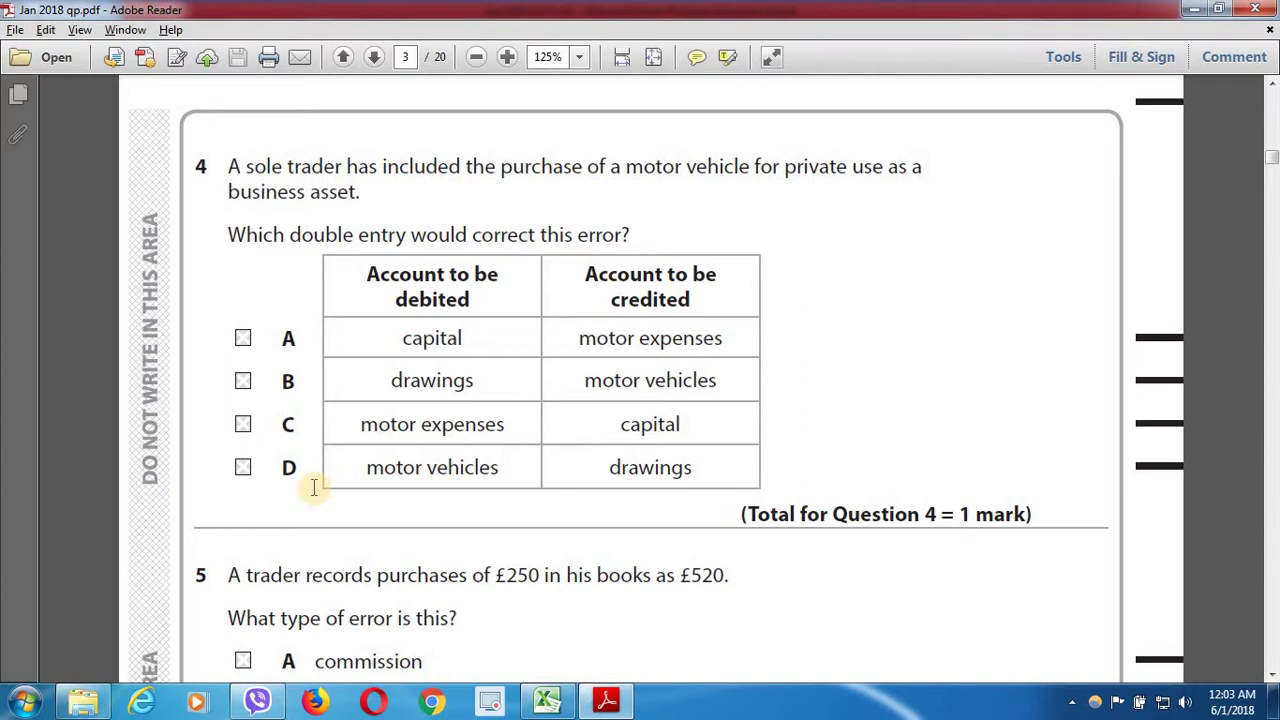
key(alt+Tab)
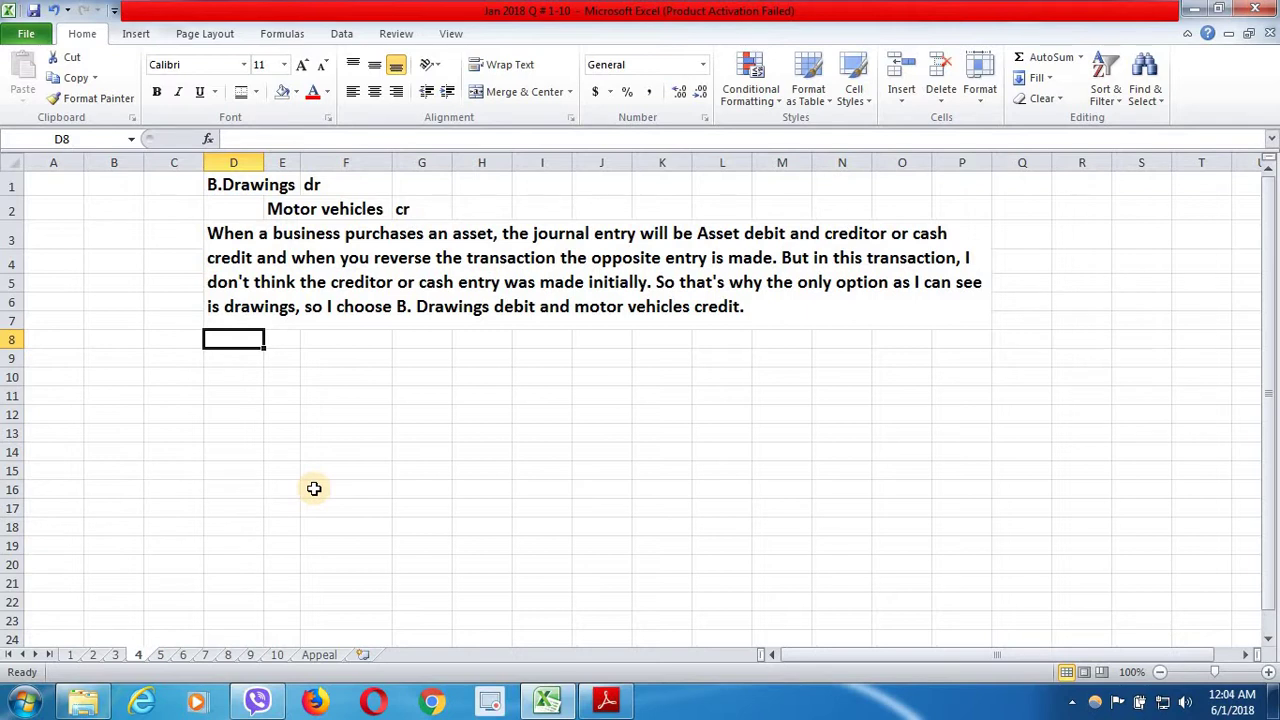
key(Up)
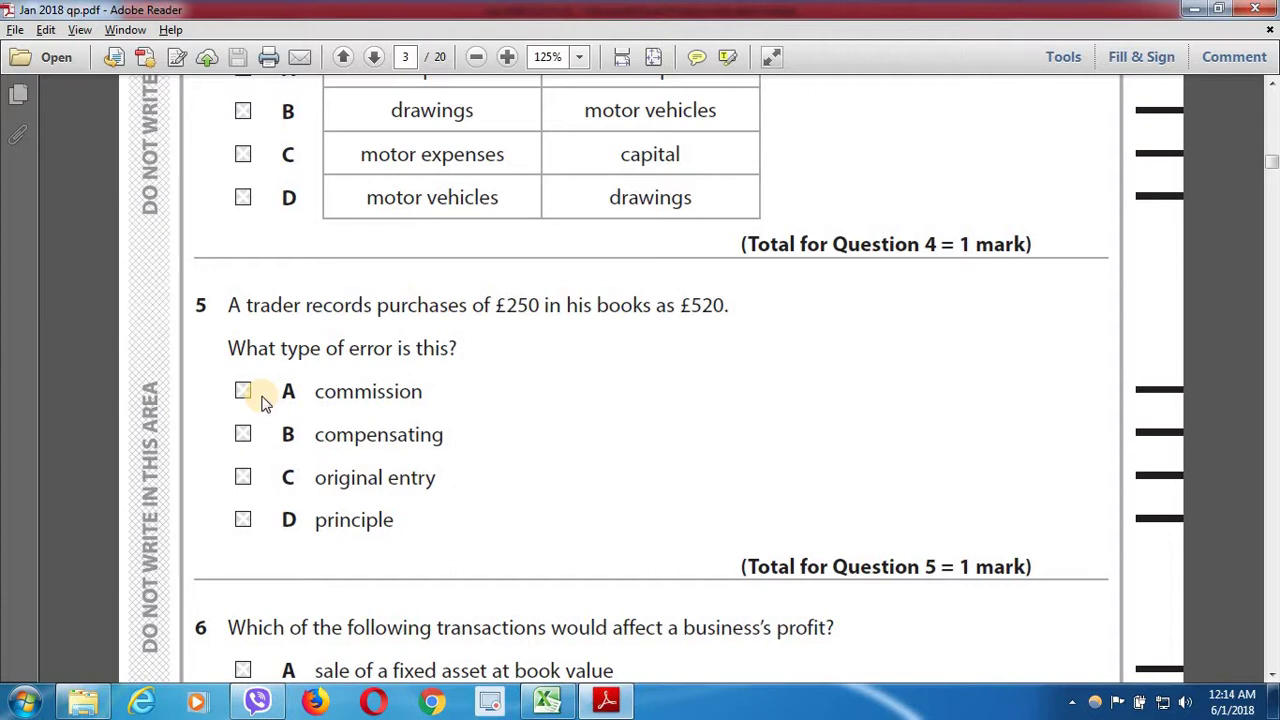
- Switch to the Excel answer for question 5 and correct the explanation's first sentence to end with "the correct amount"
key(alt+Tab)
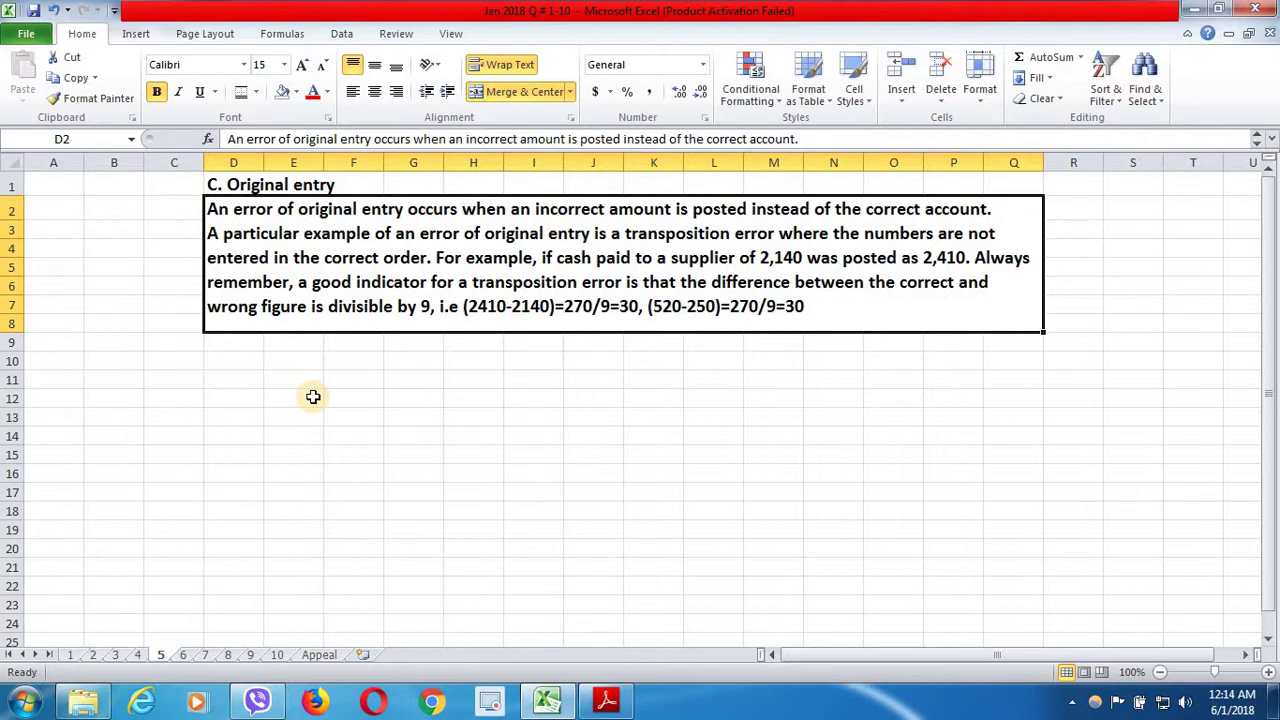
key(Return)
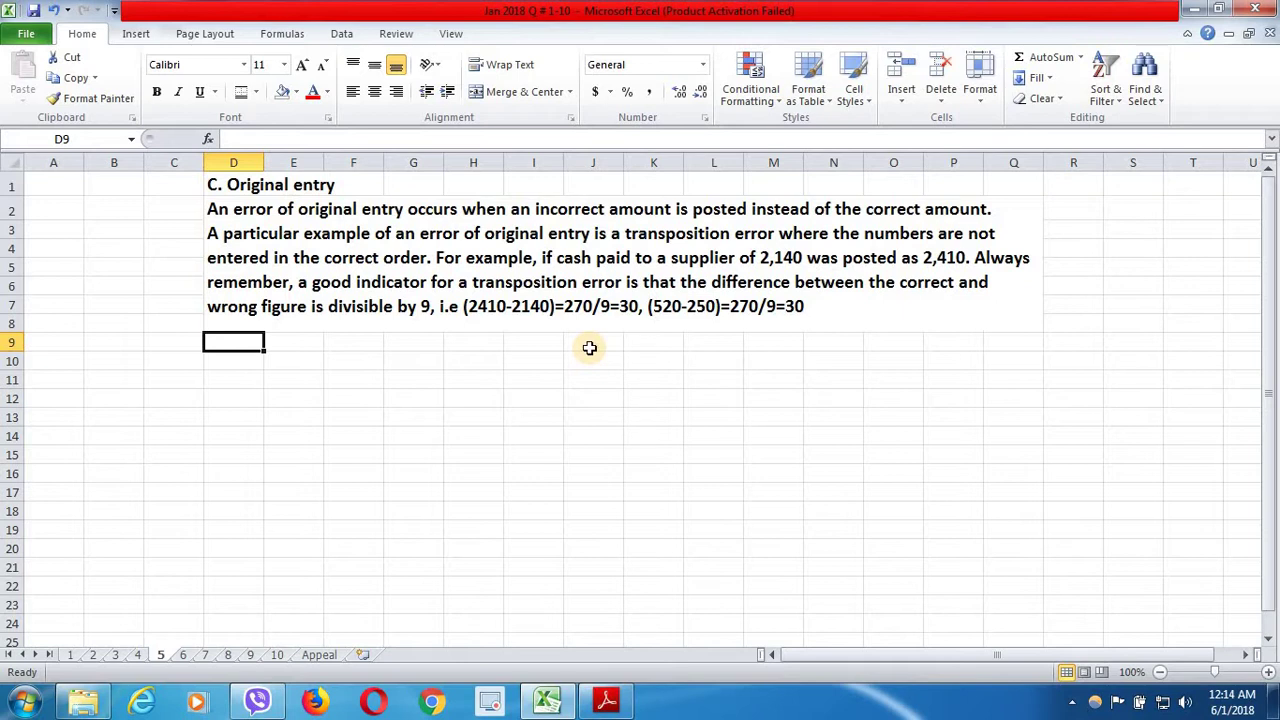
click(560, 251)
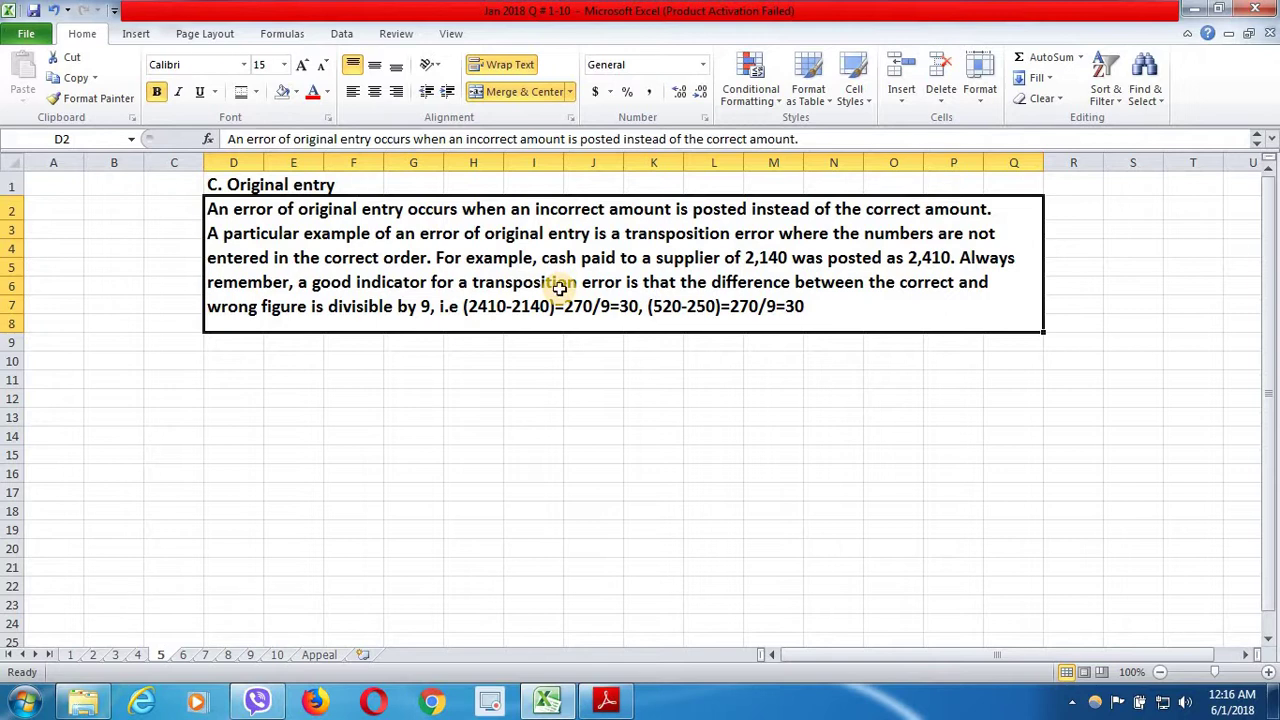
- Read questions 6 and 7 in the PDF paper and check their answers in the Excel workbook
key(alt+Tab)
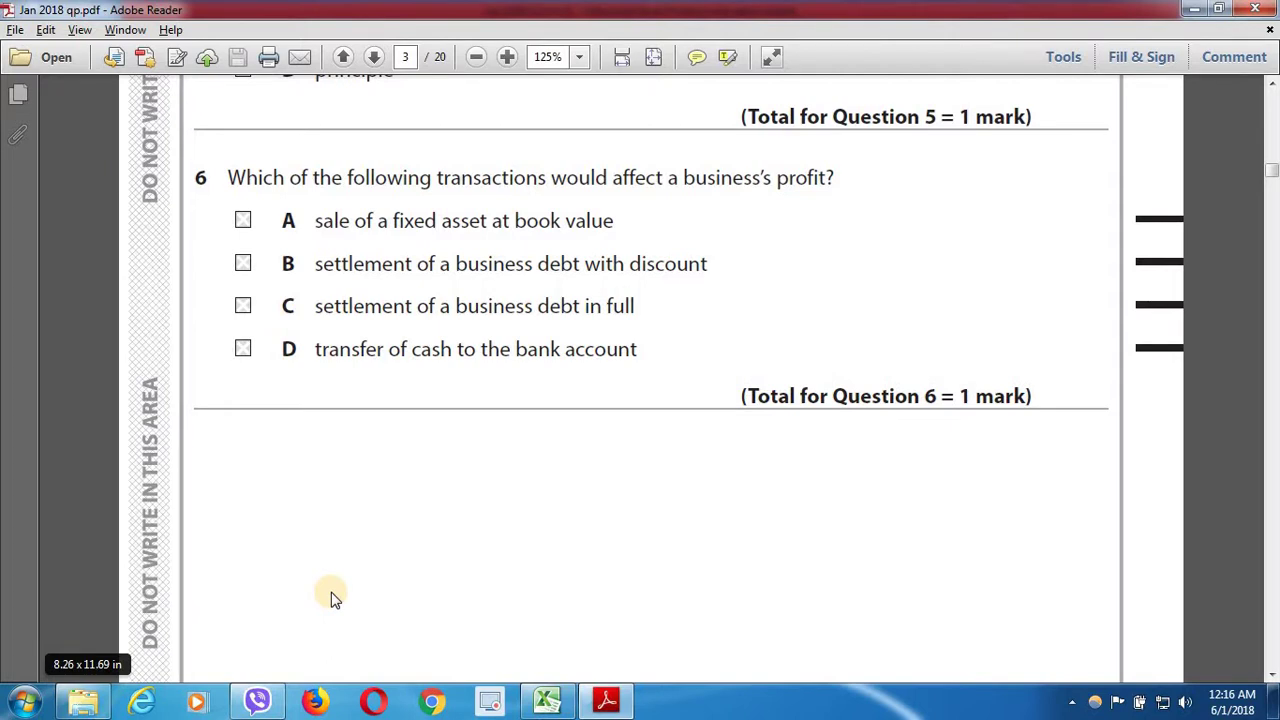
key(alt+Tab)
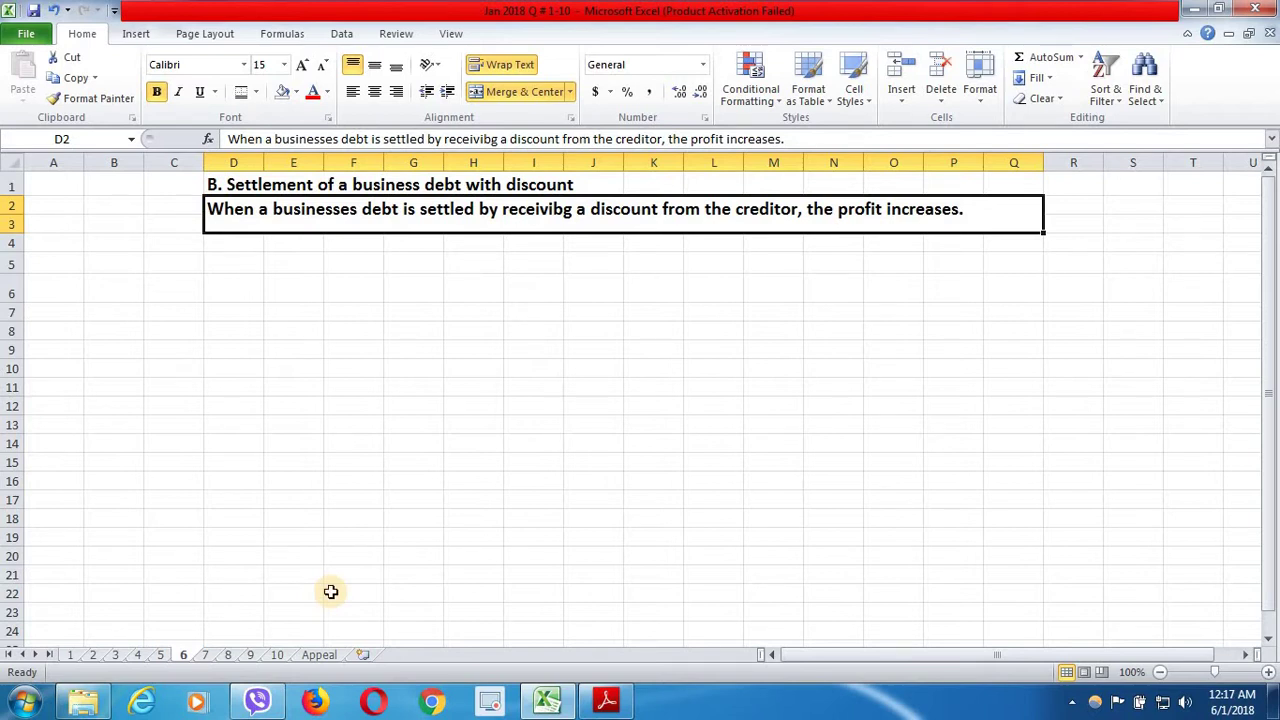
key(alt+Tab)
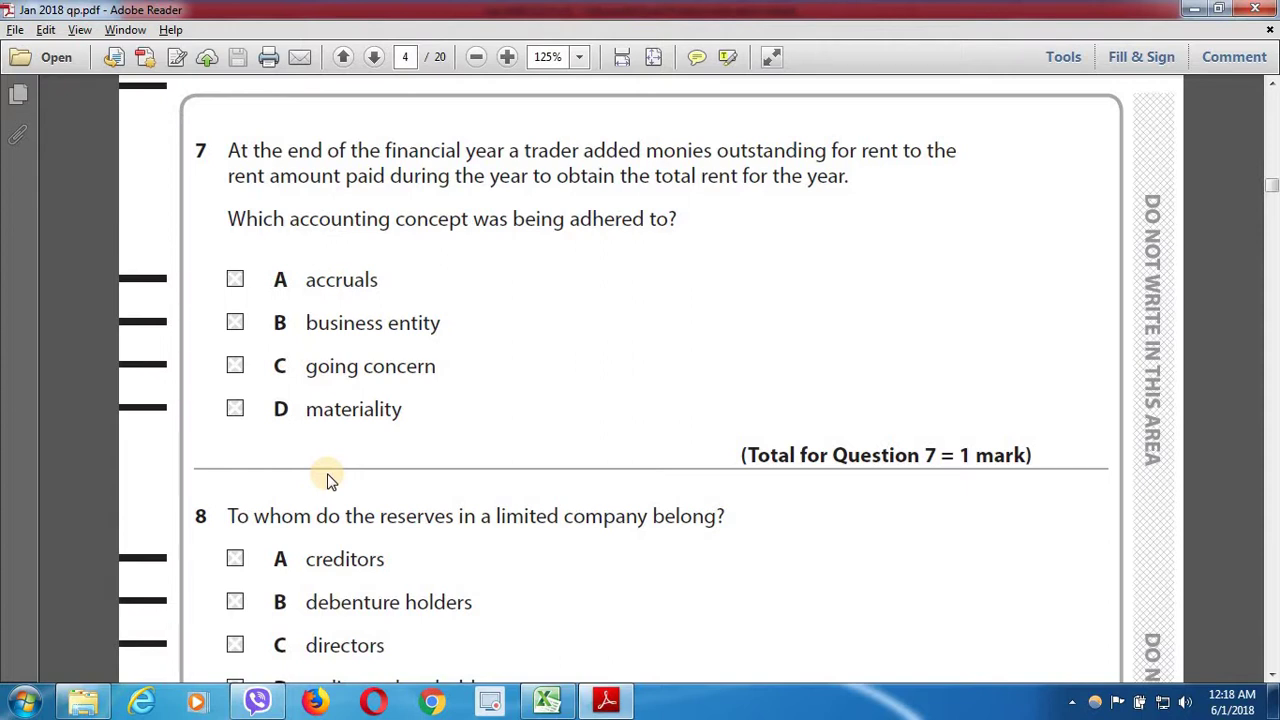
key(alt+Tab)
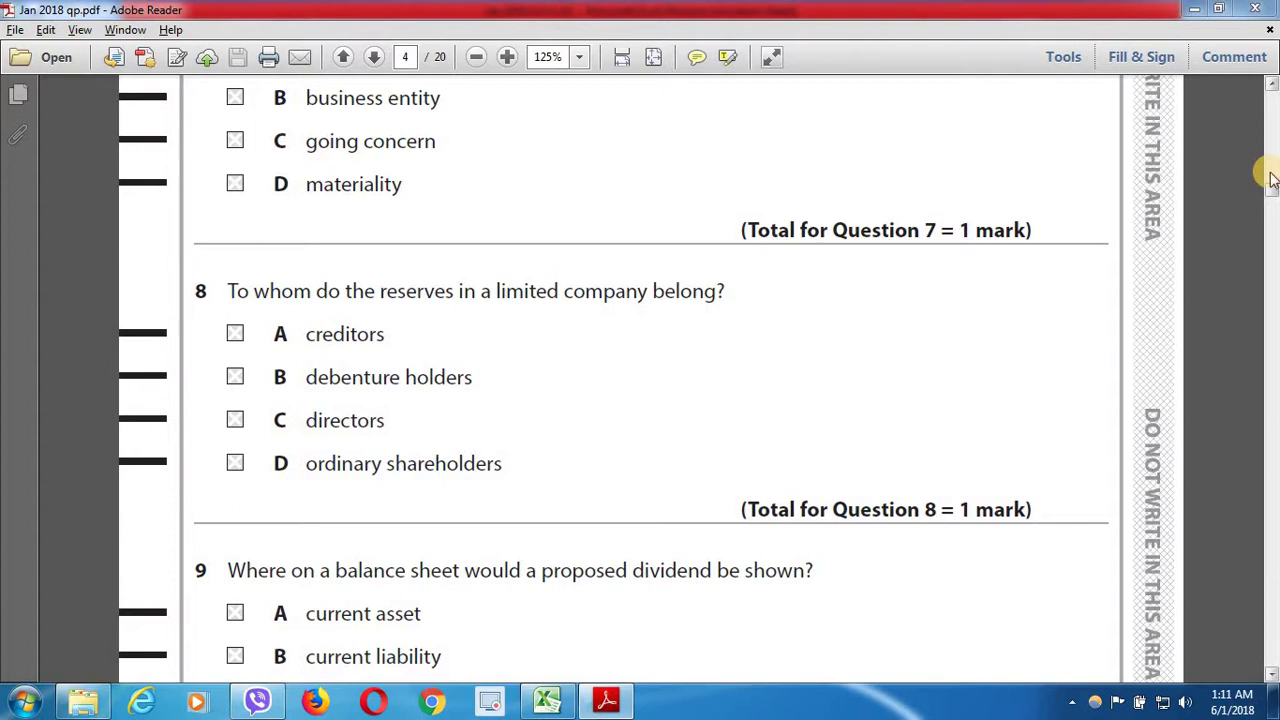
- Review the Excel answers on ordinary shareholders' reserves and proposed dividends against questions 8 and 9 in the PDF paper
key(alt+Tab)
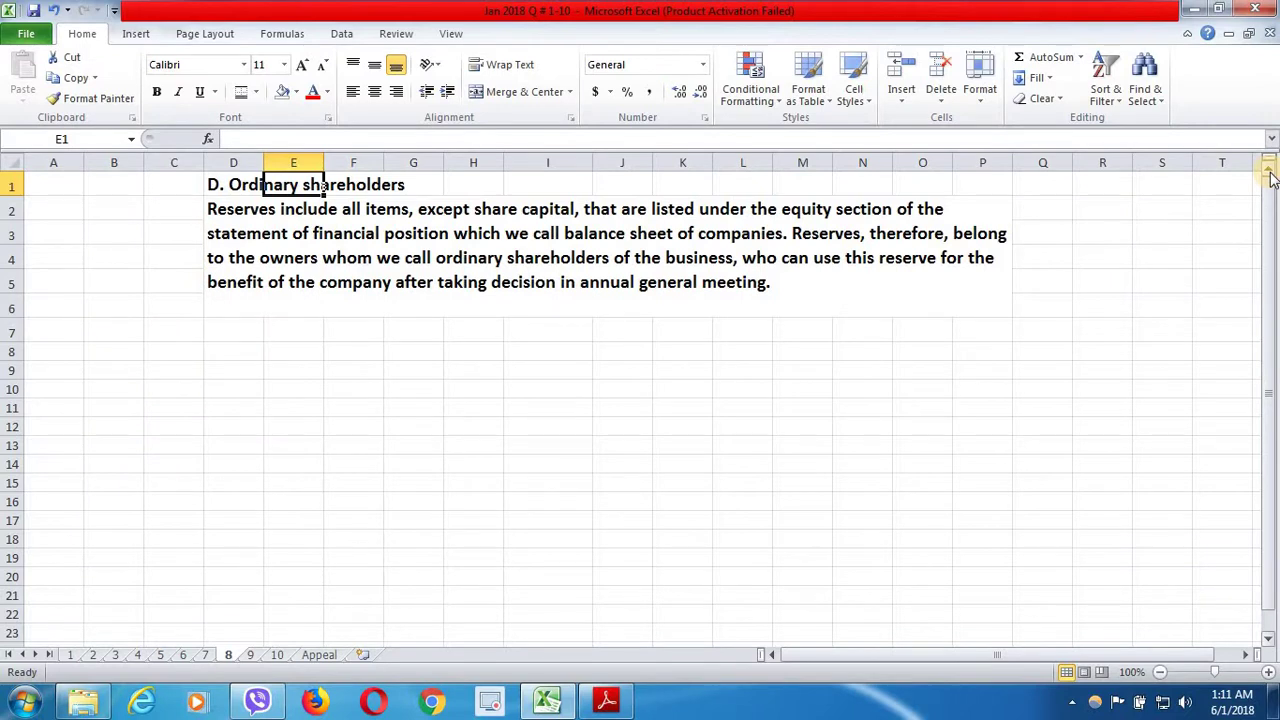
key(Down)
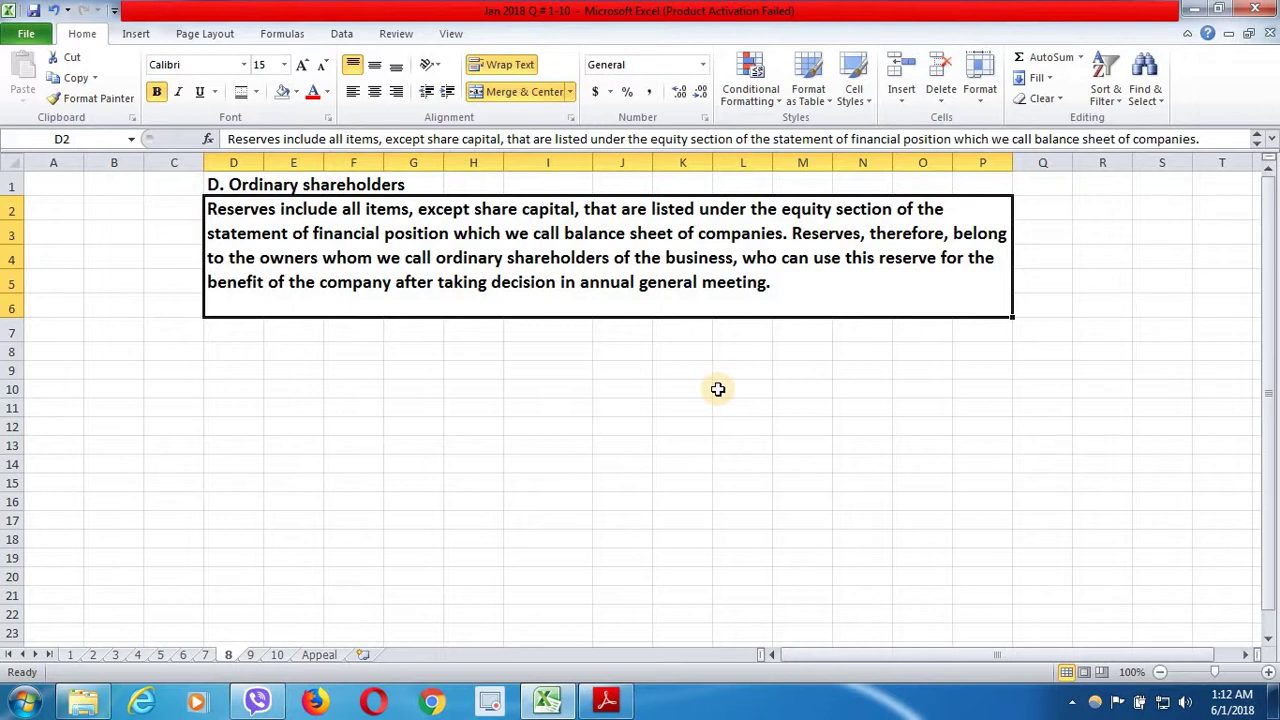
key(alt+Tab)
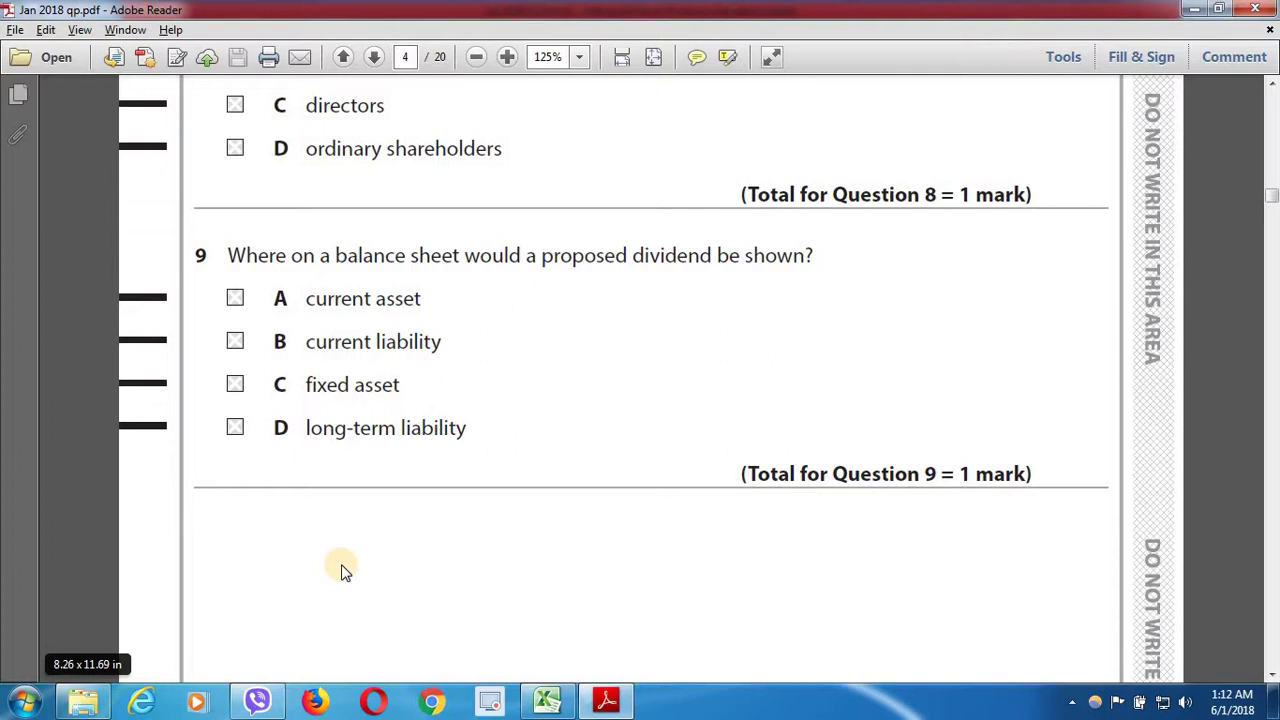
key(alt+Tab)
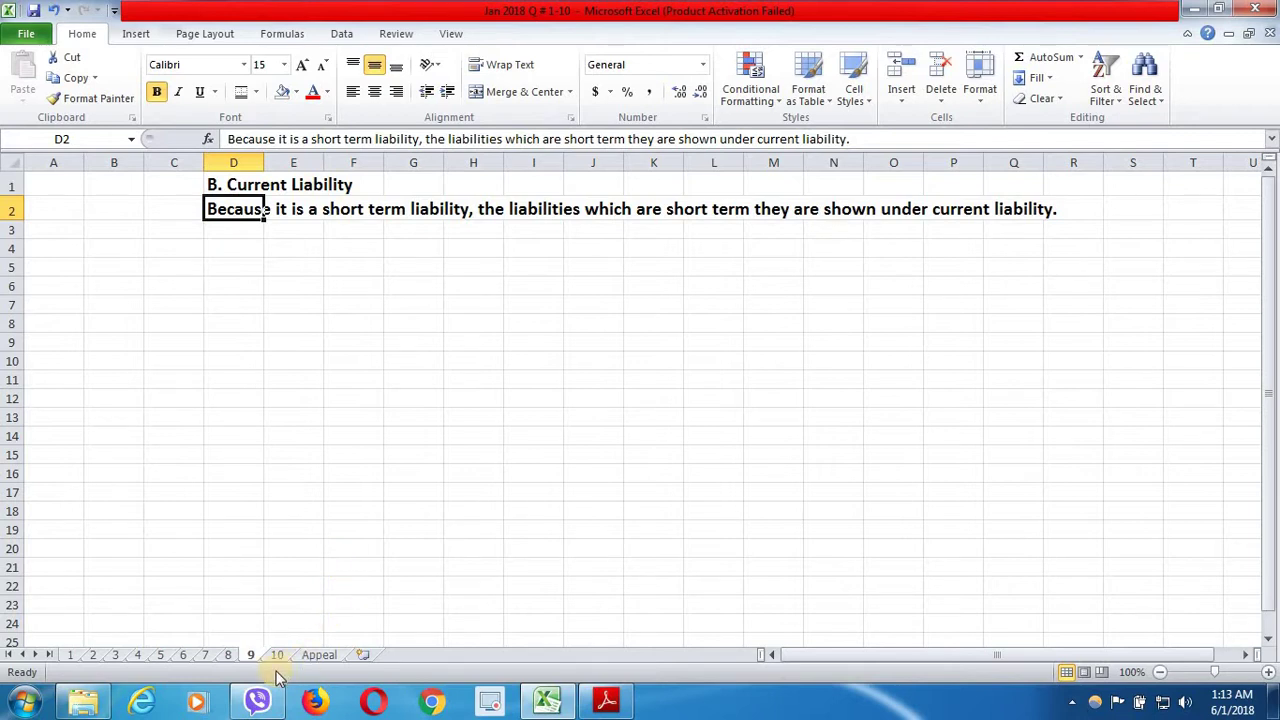
- Read question 10 about Simba Ltd in the PDF and examine the 2016 and 2017 sales figures in its Excel answer
key(alt+Tab)
scroll(417, 609, down, 1)
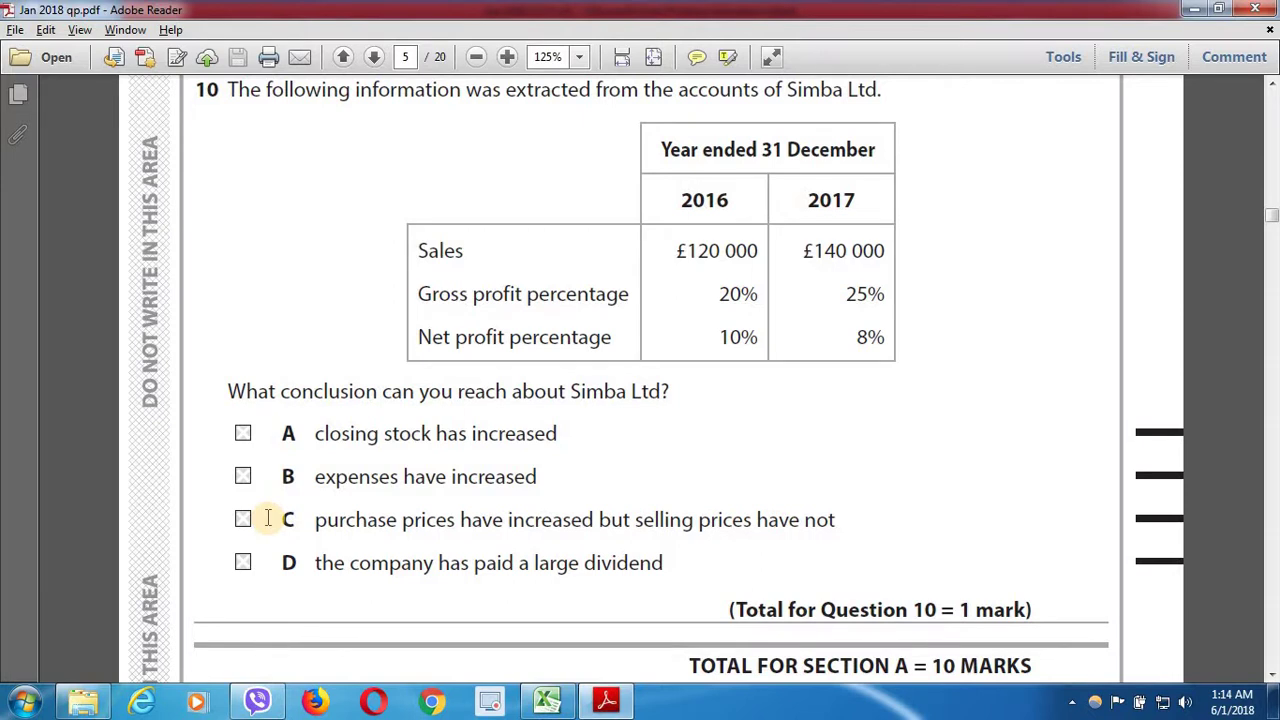
key(alt+Tab)
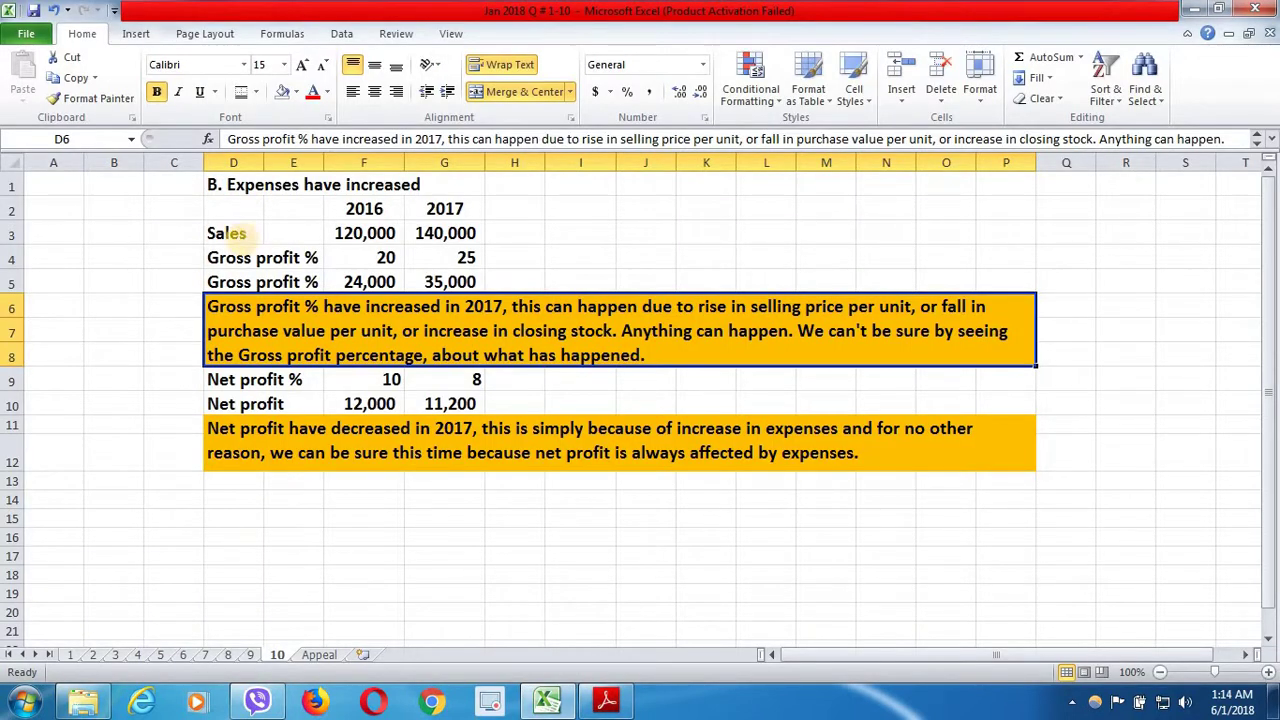
click(241, 236)
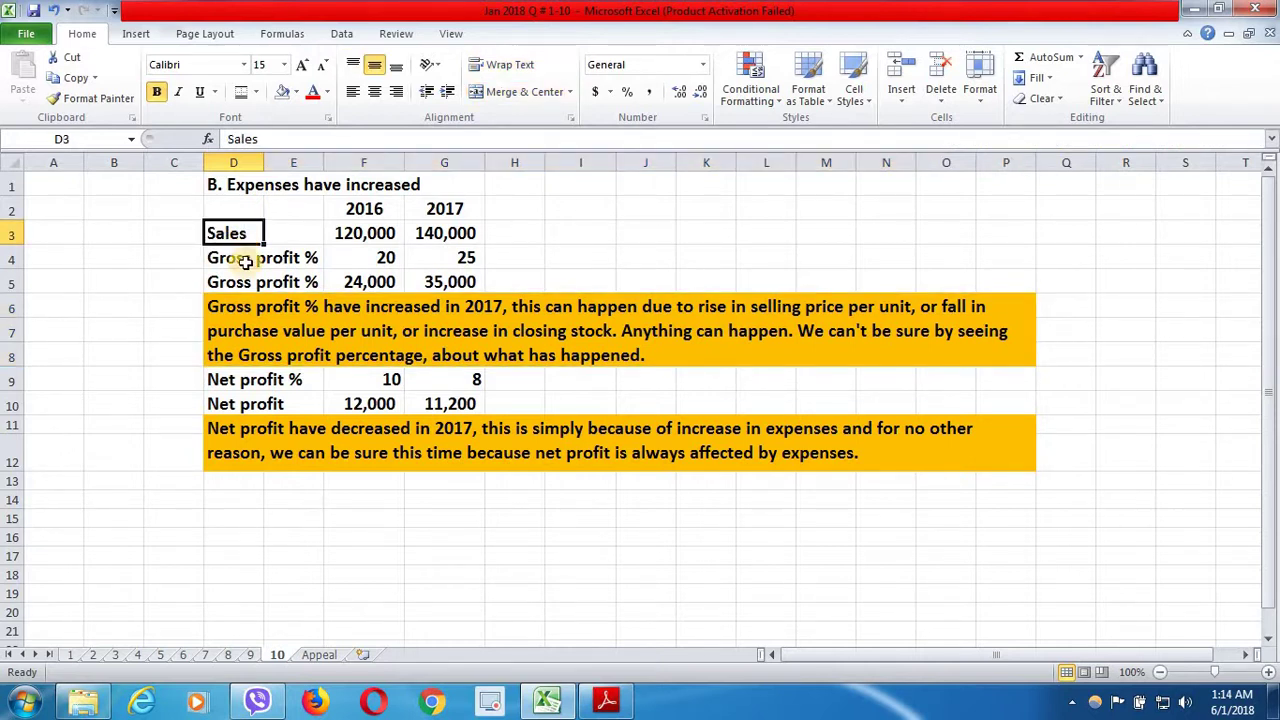
click(375, 236)
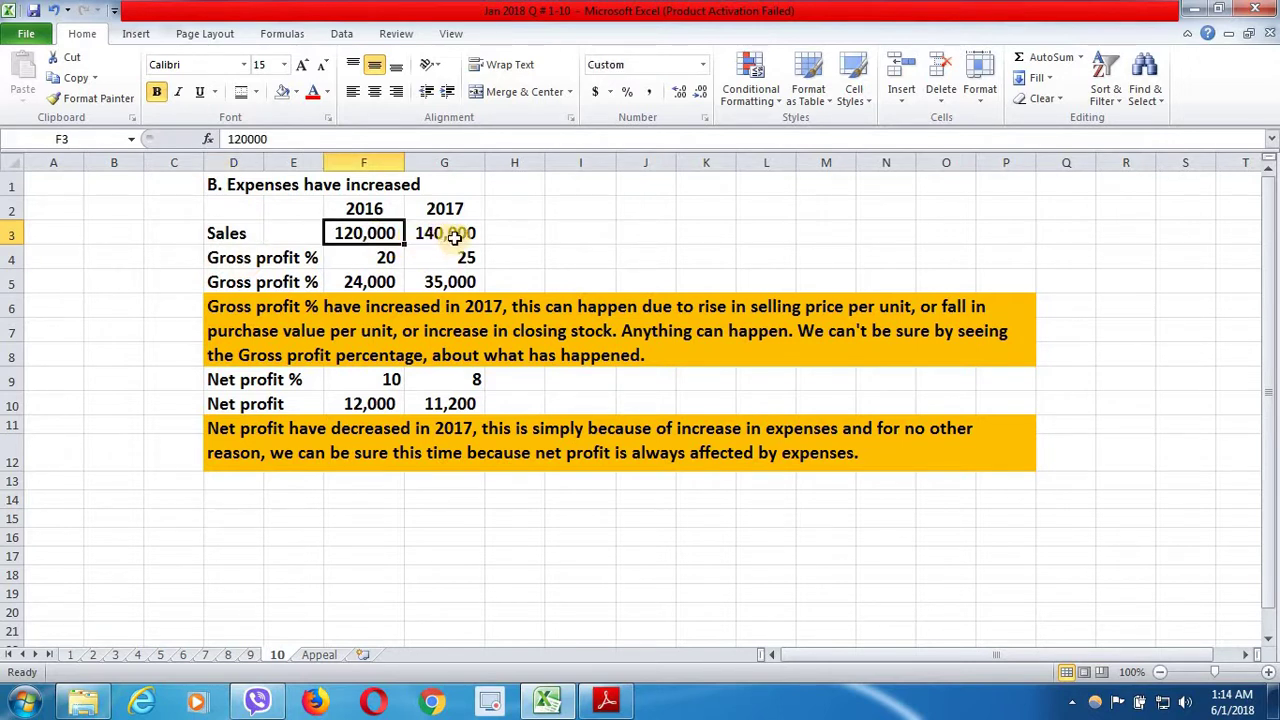
click(453, 237)
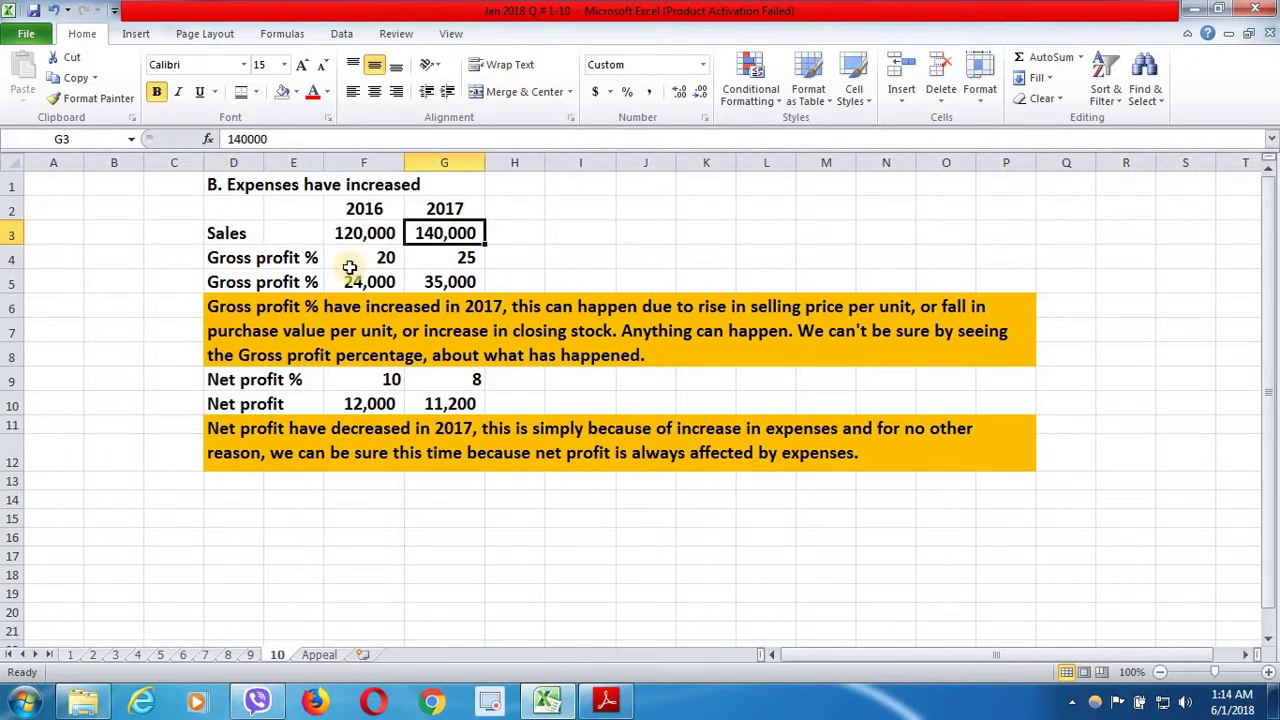
- Examine the gross profit percentage row and correct the label in cell D5 to "Gross profit"
click(231, 260)
click(362, 258)
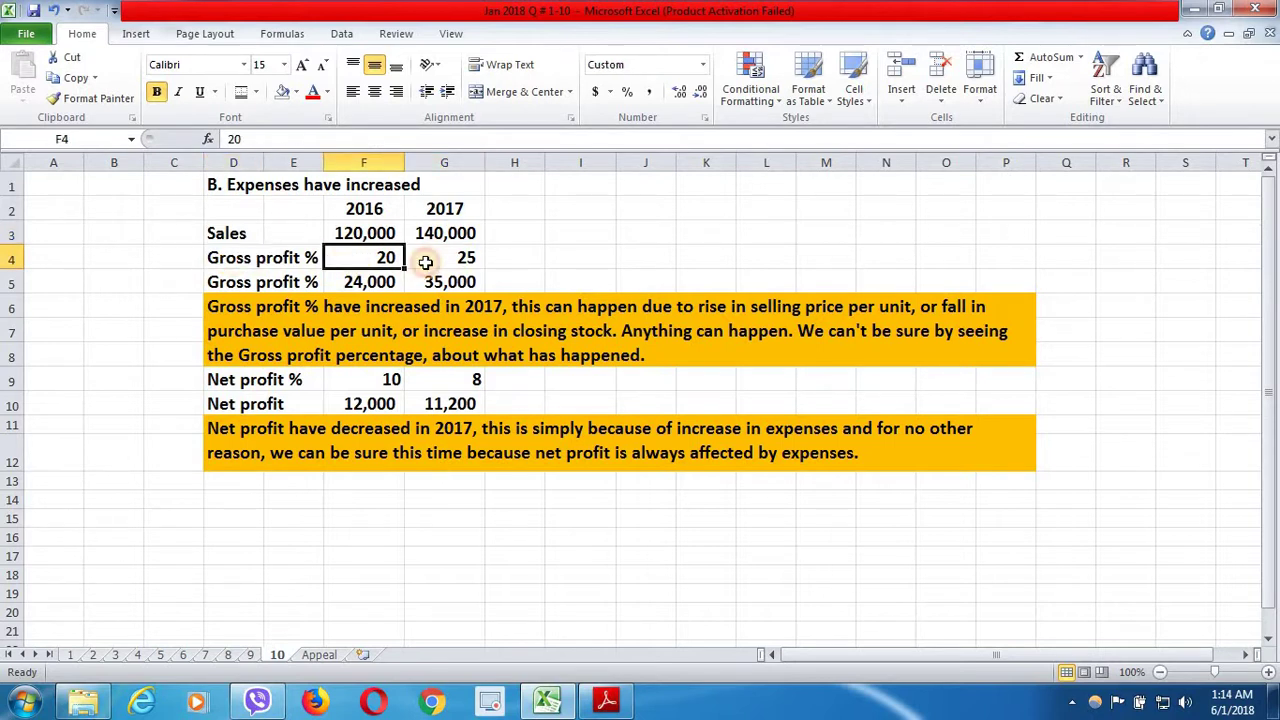
key(Down)
key(Down)
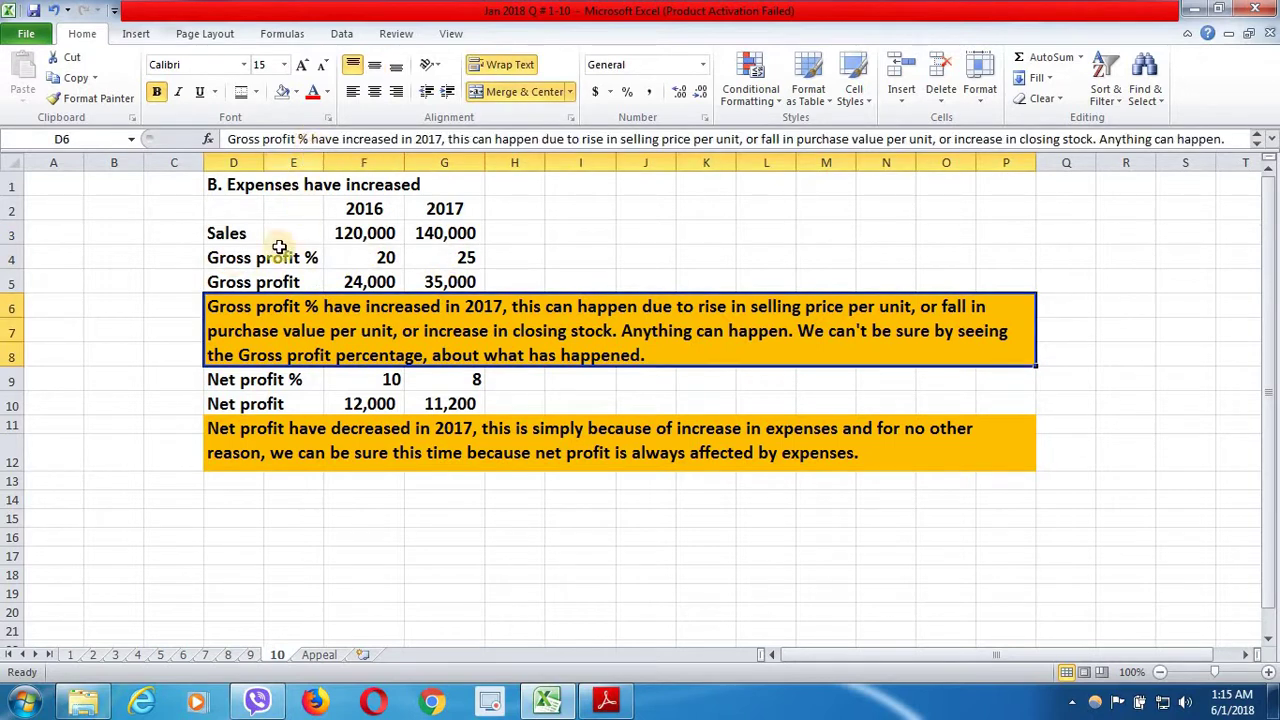
- Examine the 2016 and 2017 gross profit amounts and the highlighted explanation beneath them
click(238, 281)
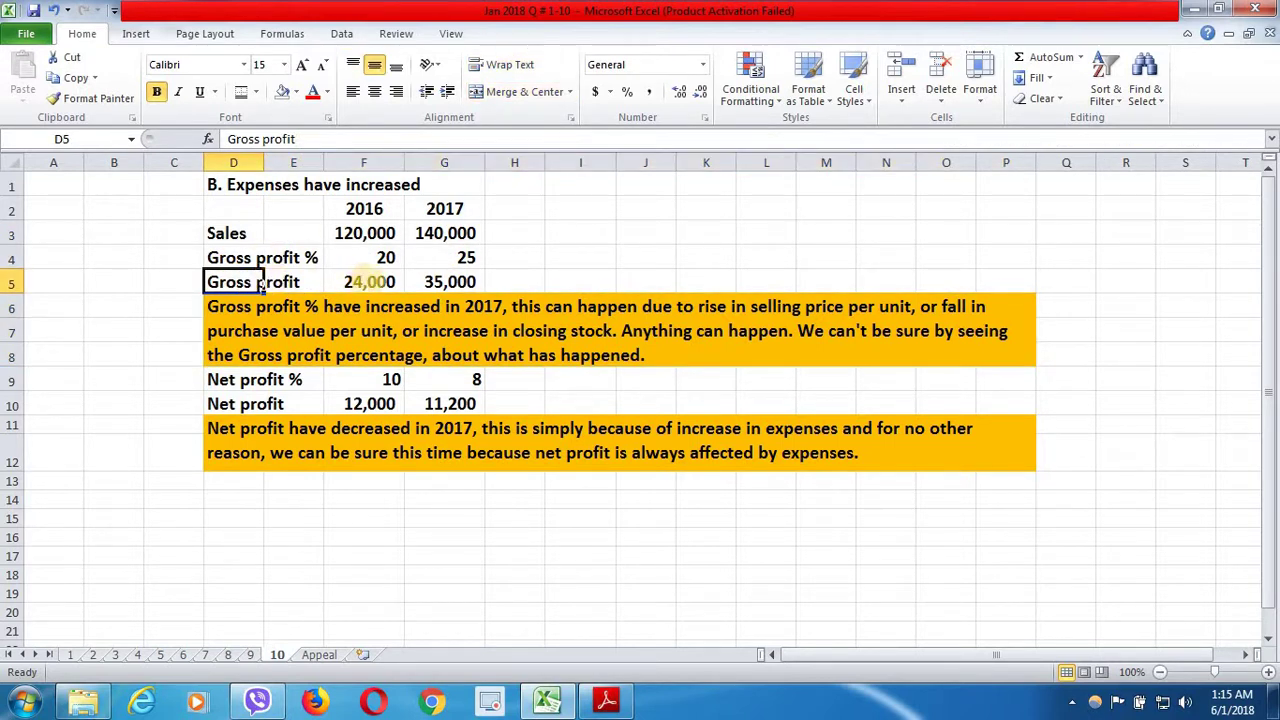
key(Right)
key(Right)
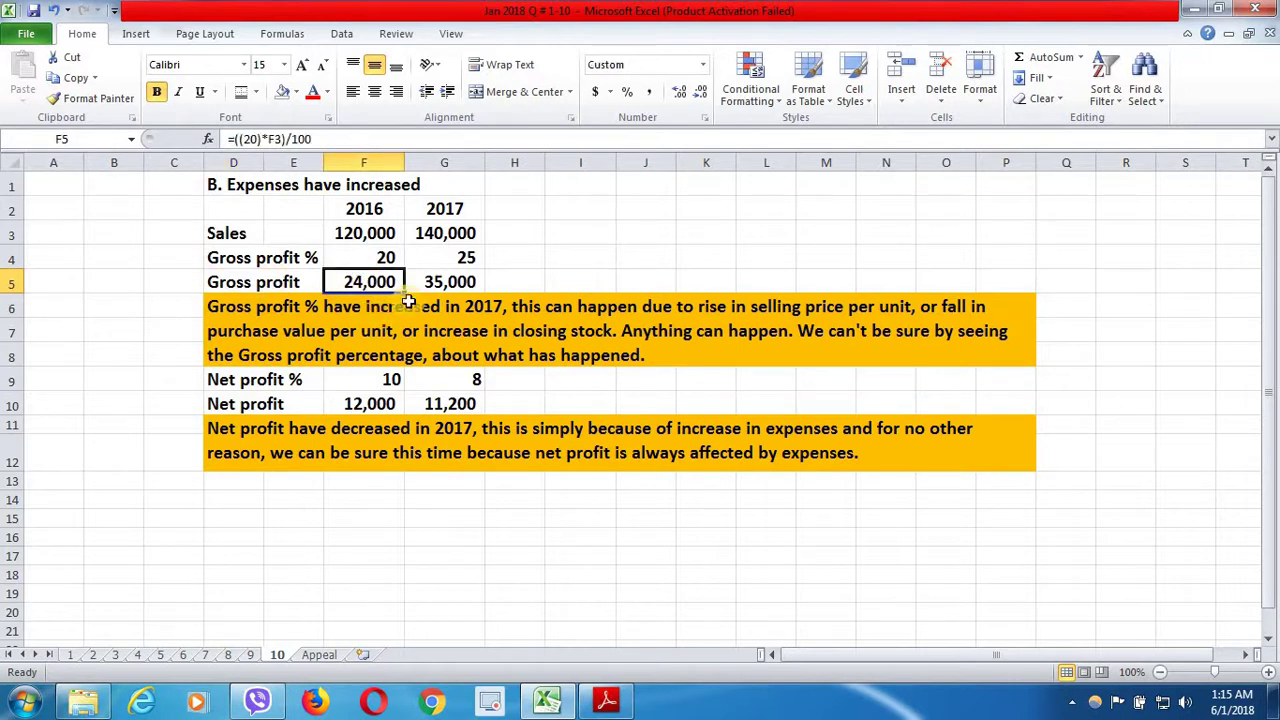
click(452, 284)
click(346, 353)
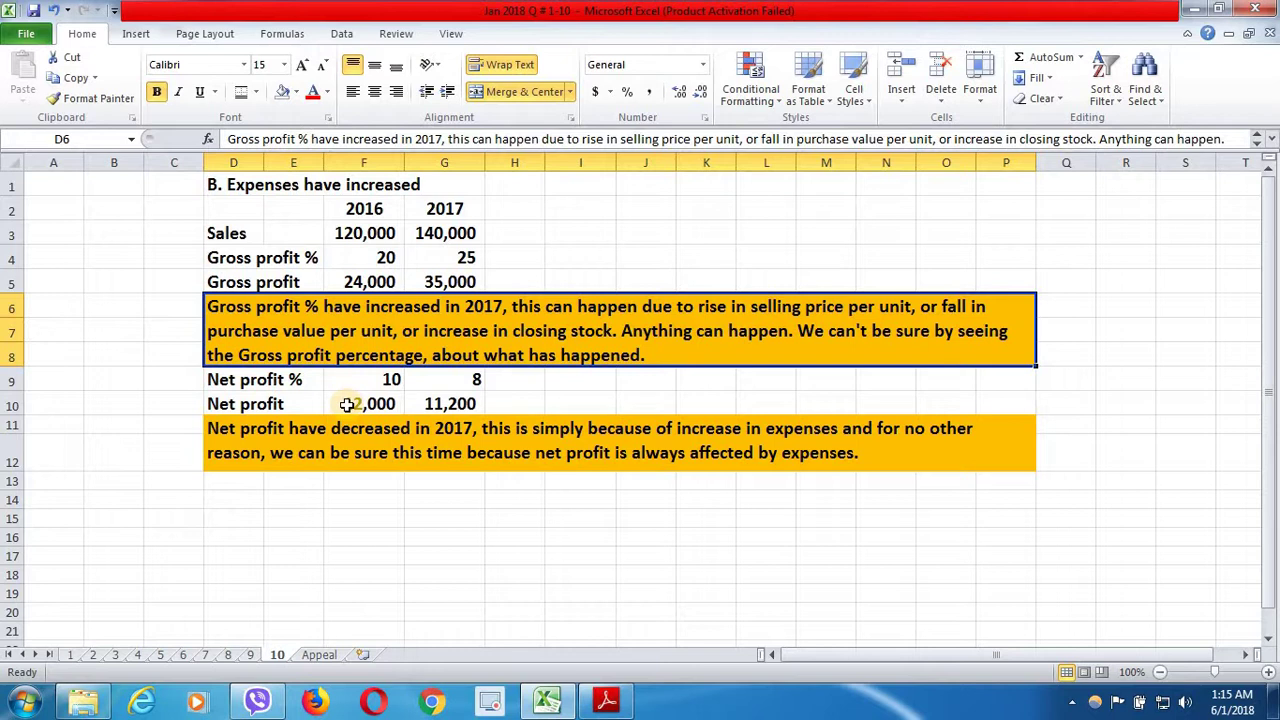
- Examine the net profit percentages, amounts and highlighted explanation for both years, and open the Appeal sheet
click(222, 382)
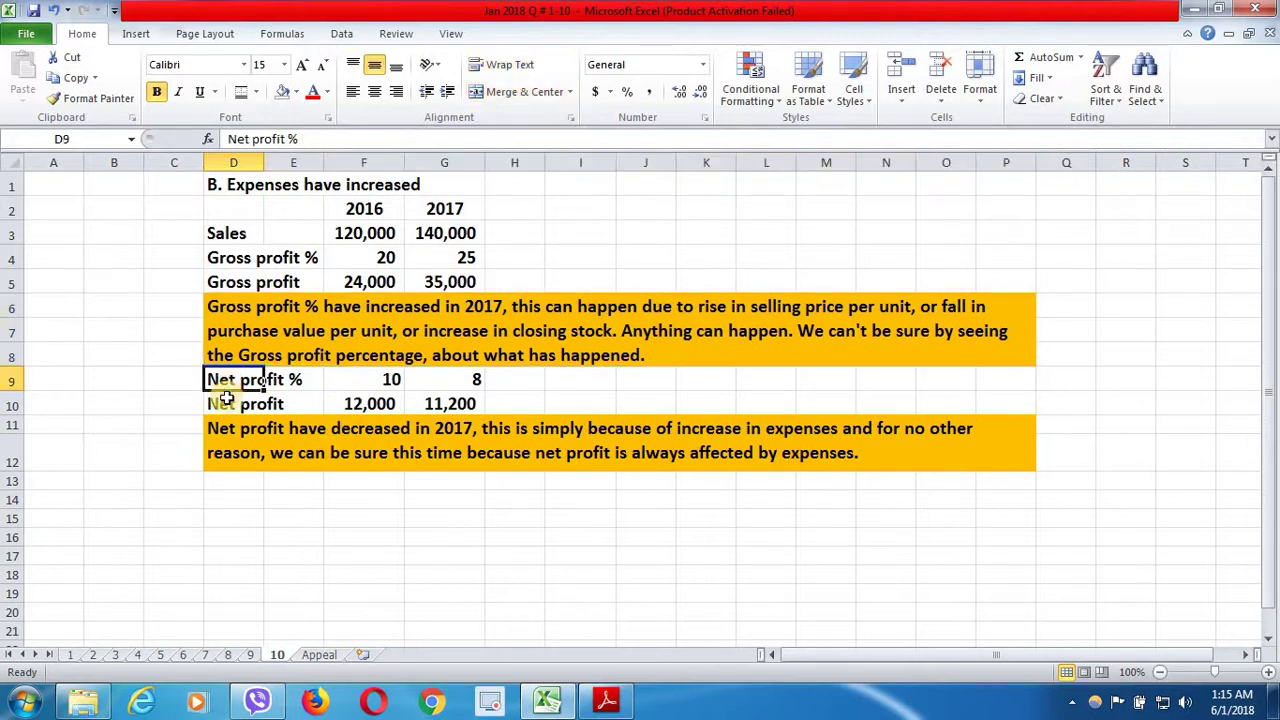
click(360, 382)
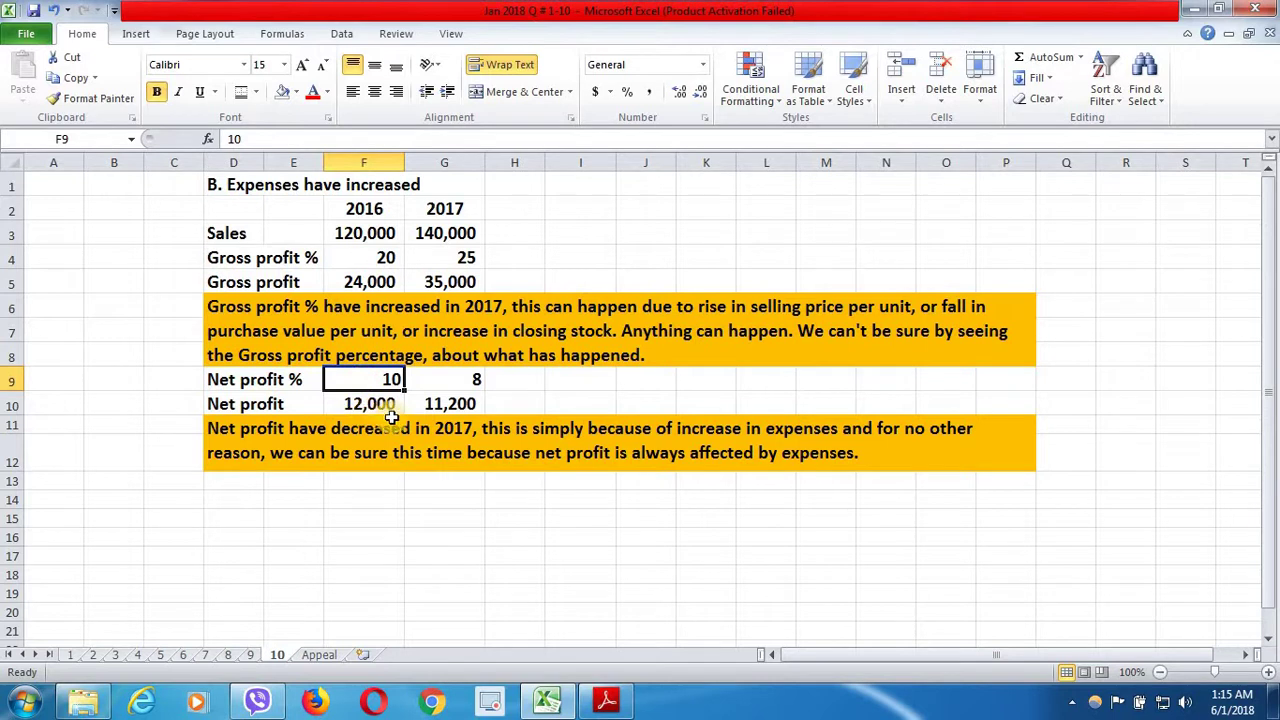
click(440, 380)
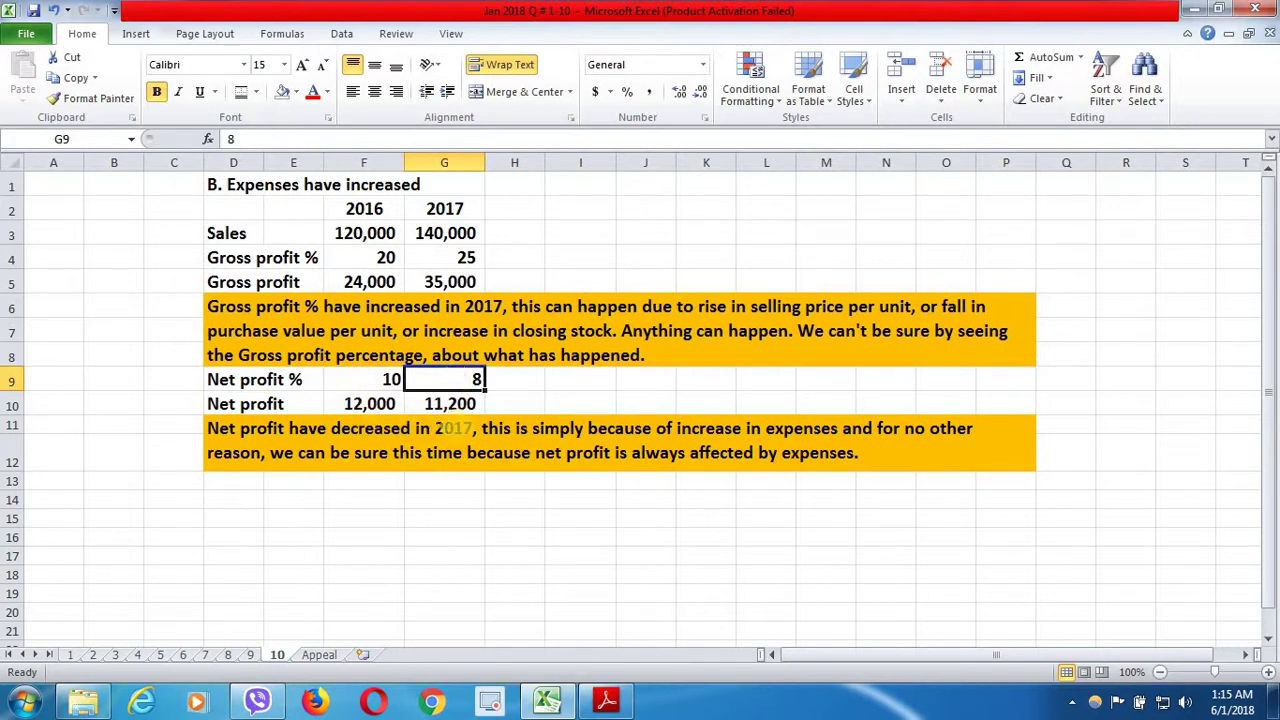
click(234, 404)
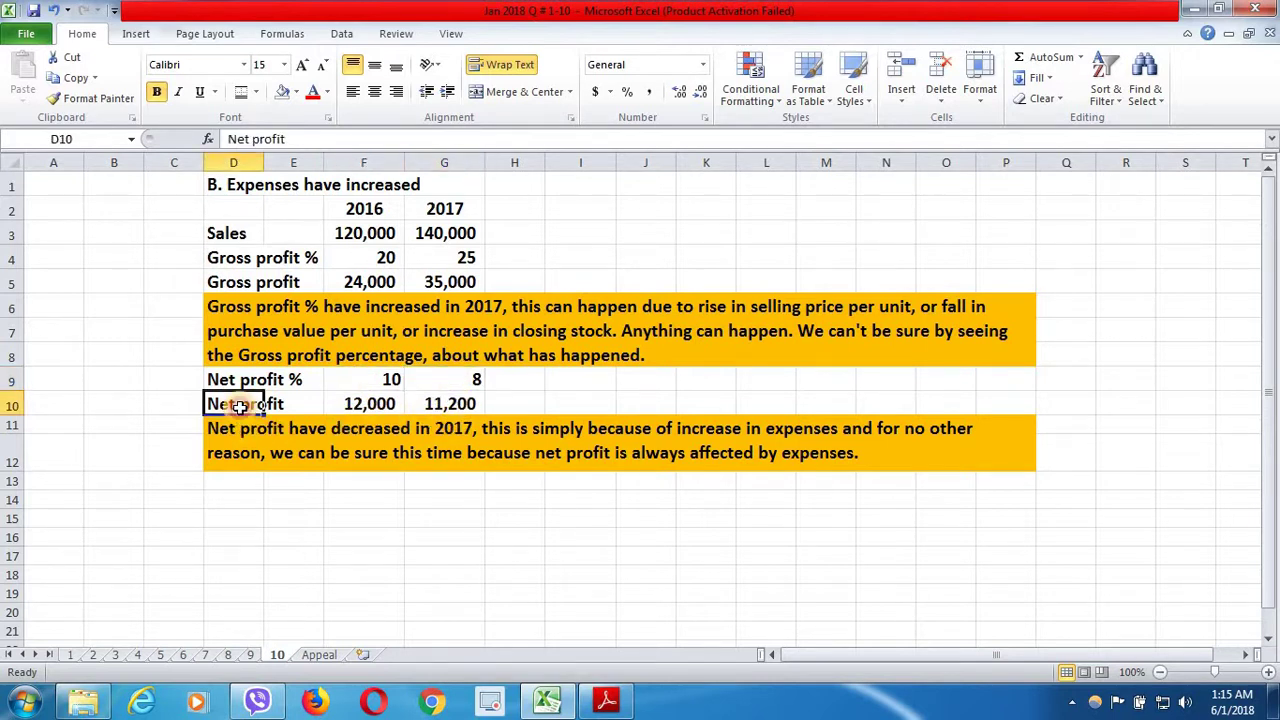
click(370, 404)
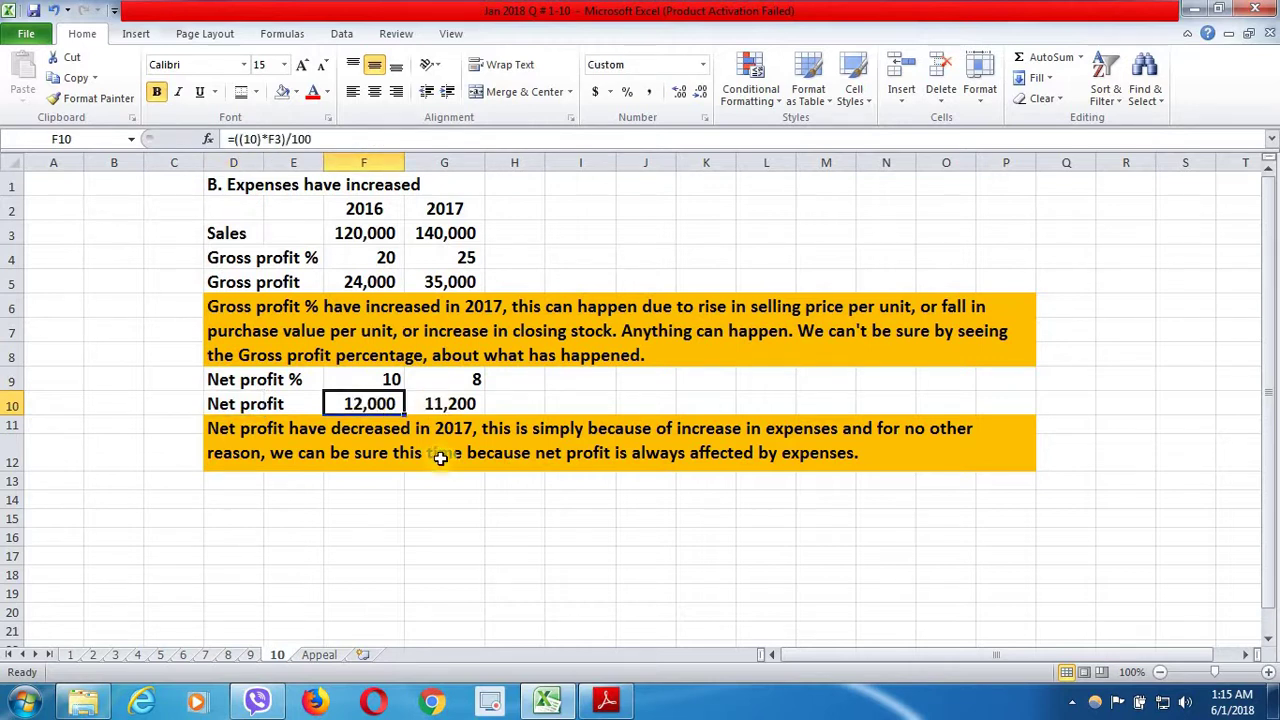
click(460, 403)
click(305, 452)
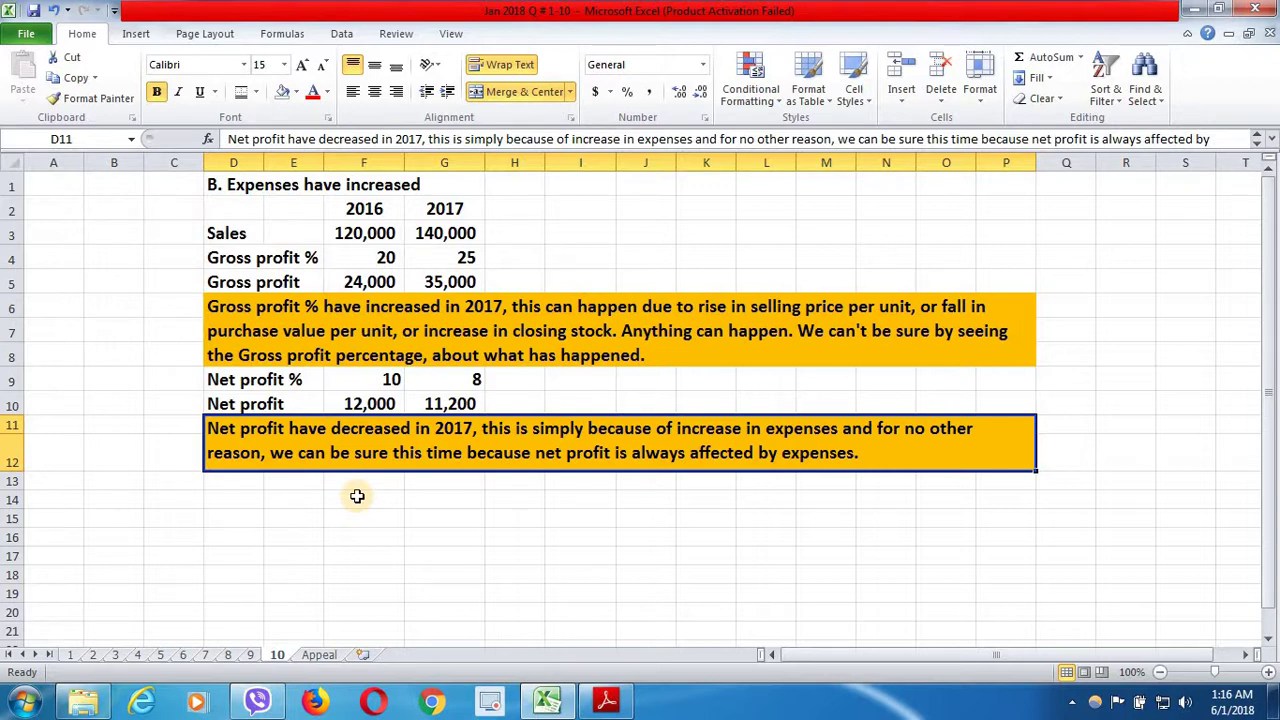
click(330, 655)
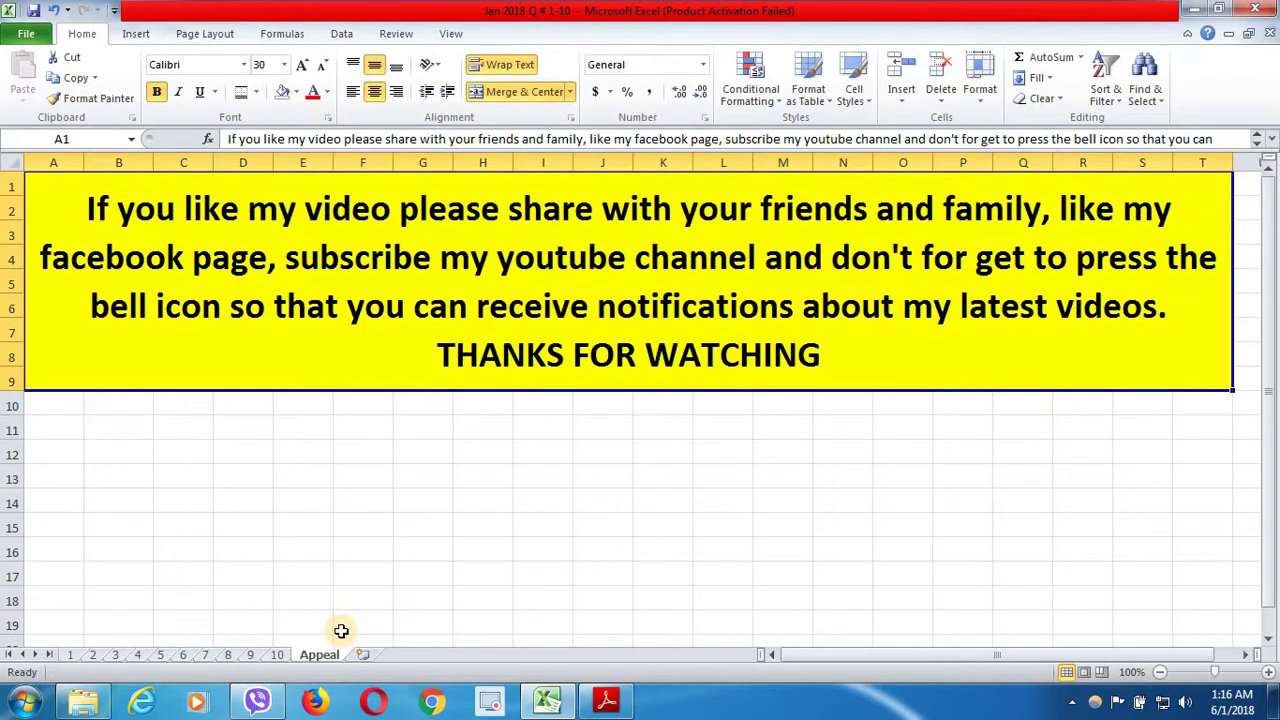